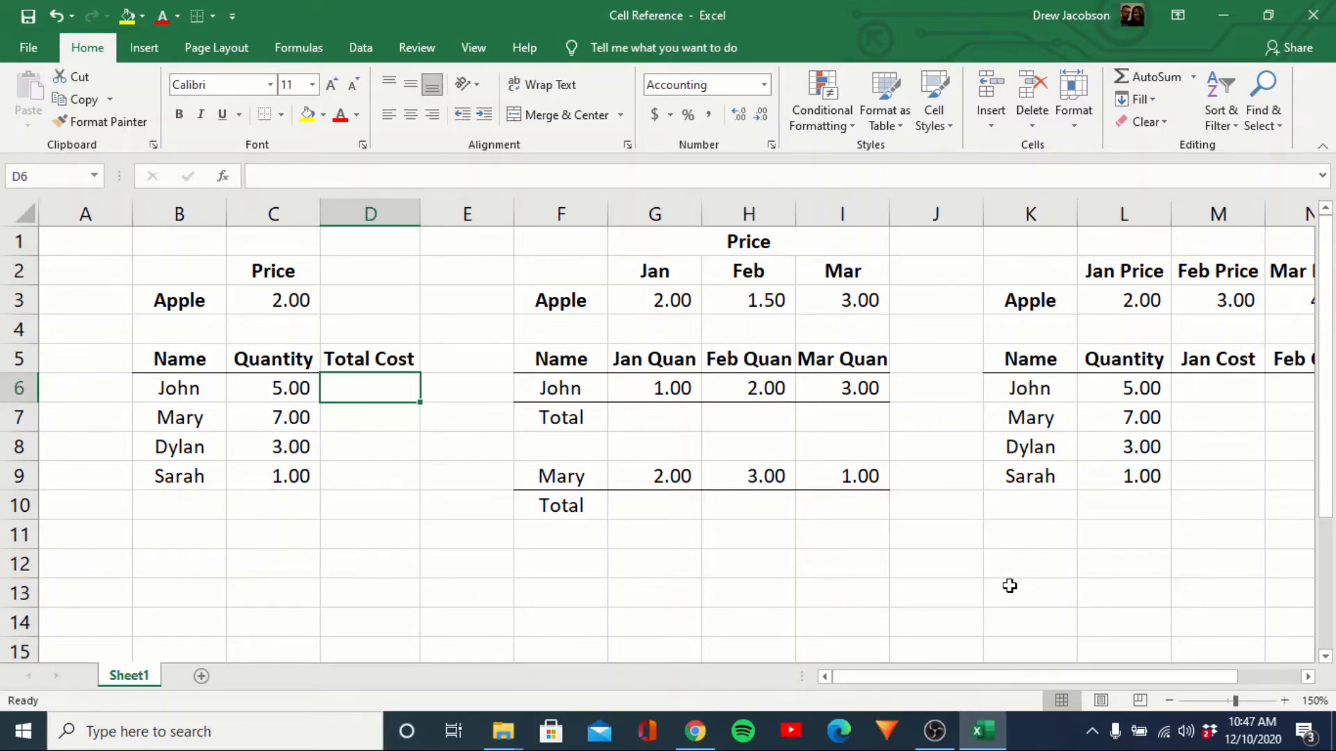
Calculate the first total cost in D6 with the relative formula =C6*C3
text(=)
key(Left)
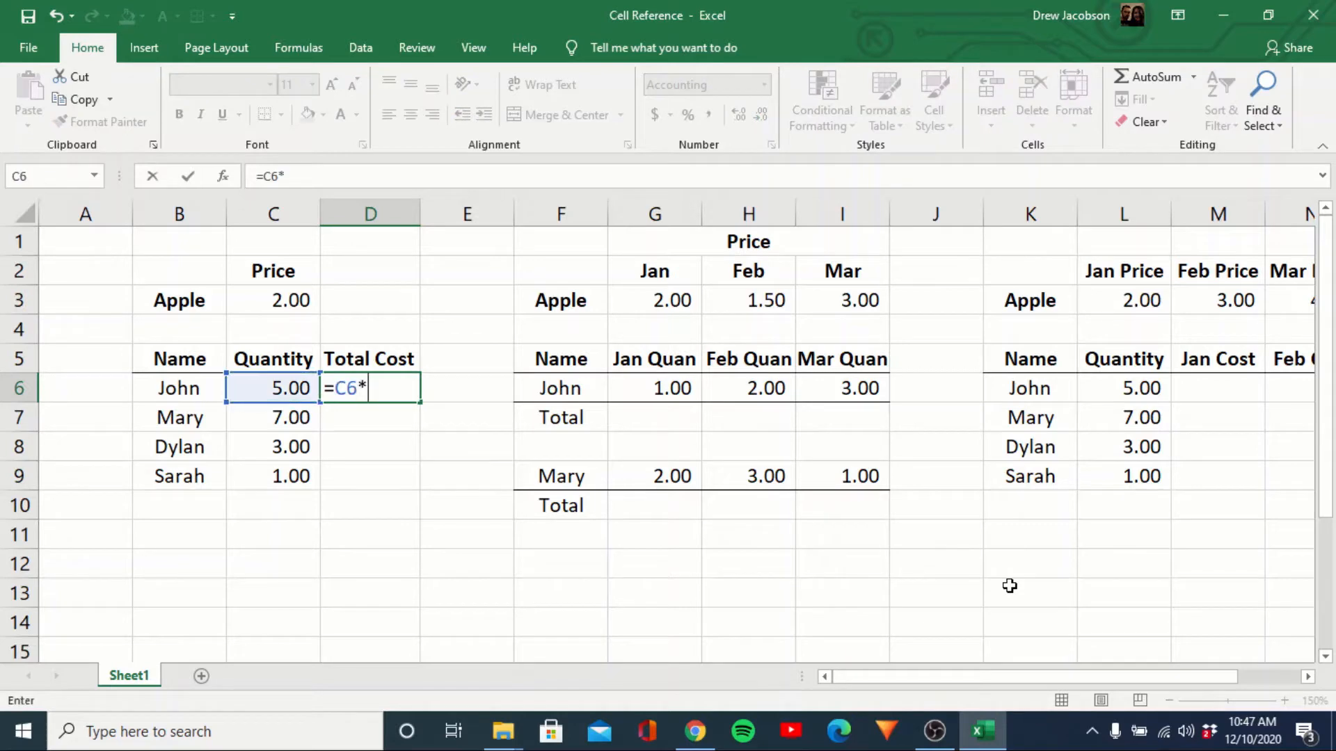
text(*)
key(Up)
key(Up)
key(Up)
key(Left)
key(Return)
Copy the relative formula from D6 into D7, D8 and D9
key(Up)
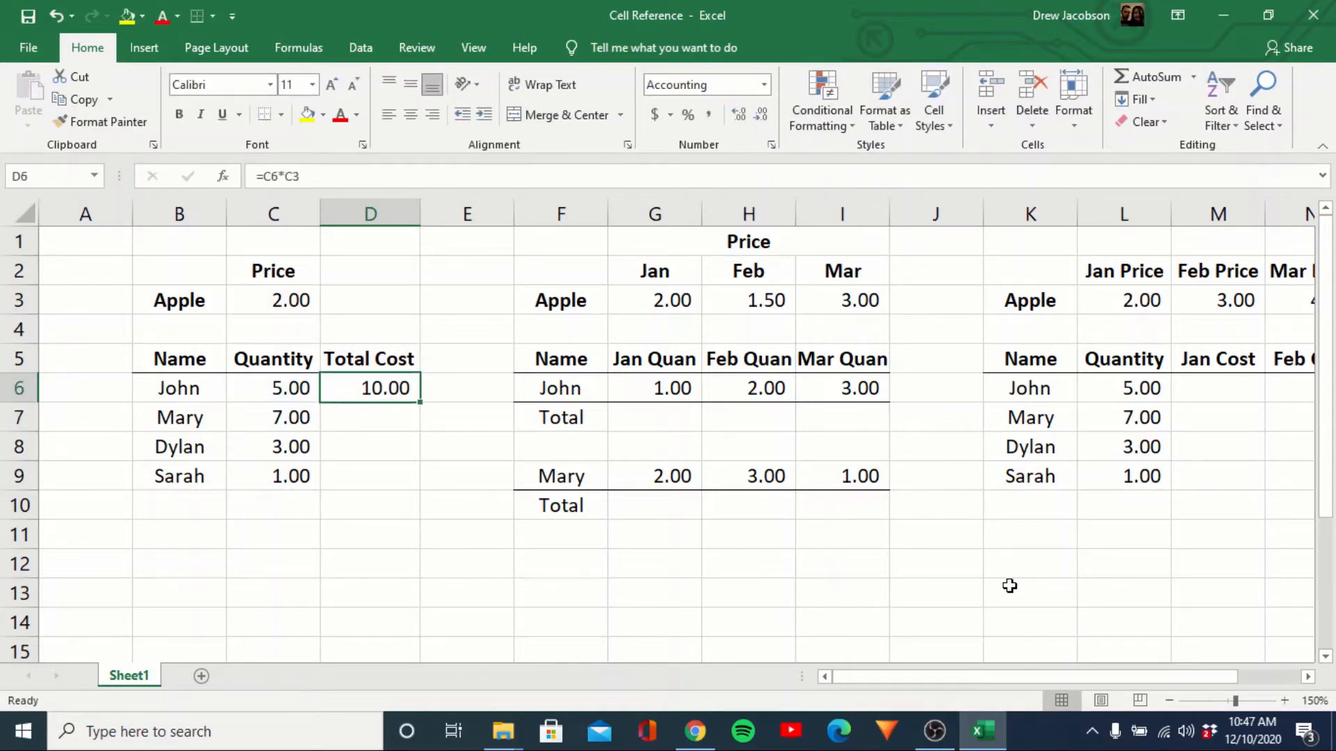
key(ctrl+c)
key(Down)
key(ctrl+v)
key(Down)
key(ctrl+v)
key(Down)
key(ctrl+v)
key(Return)
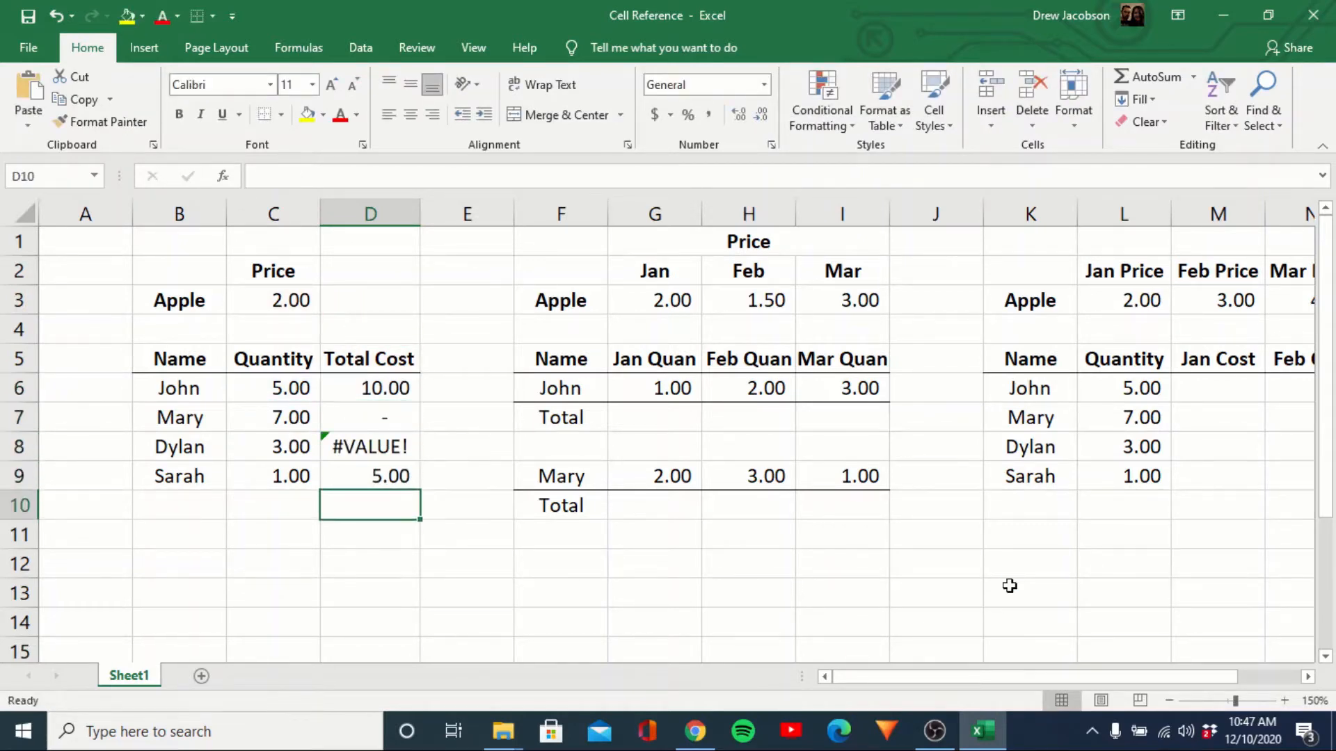
Examine which cells each Total Cost formula in D6 through D9 refers to
key(Up)
key(Up)
key(Up)
key(Up)
key(Down)
key(Down)
key(Up)
key(Up)
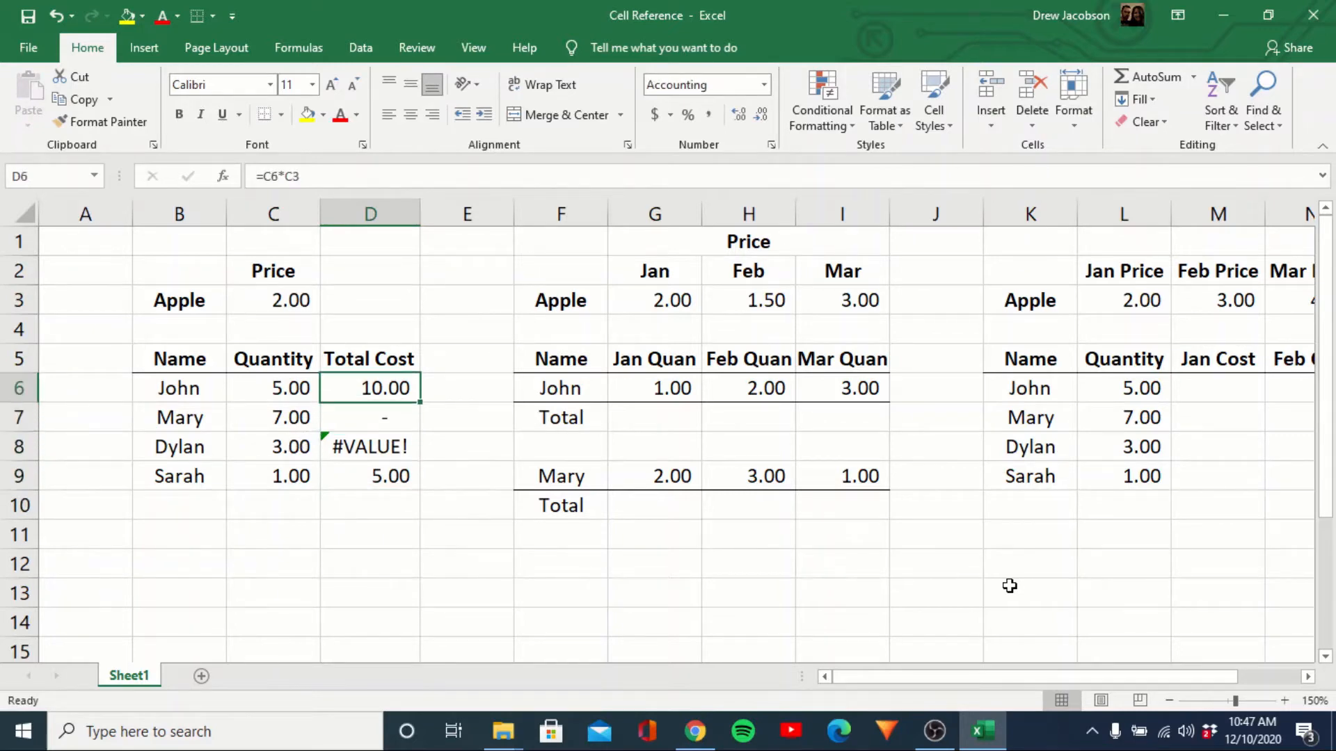
key(Down)
key(F2)
key(Return)
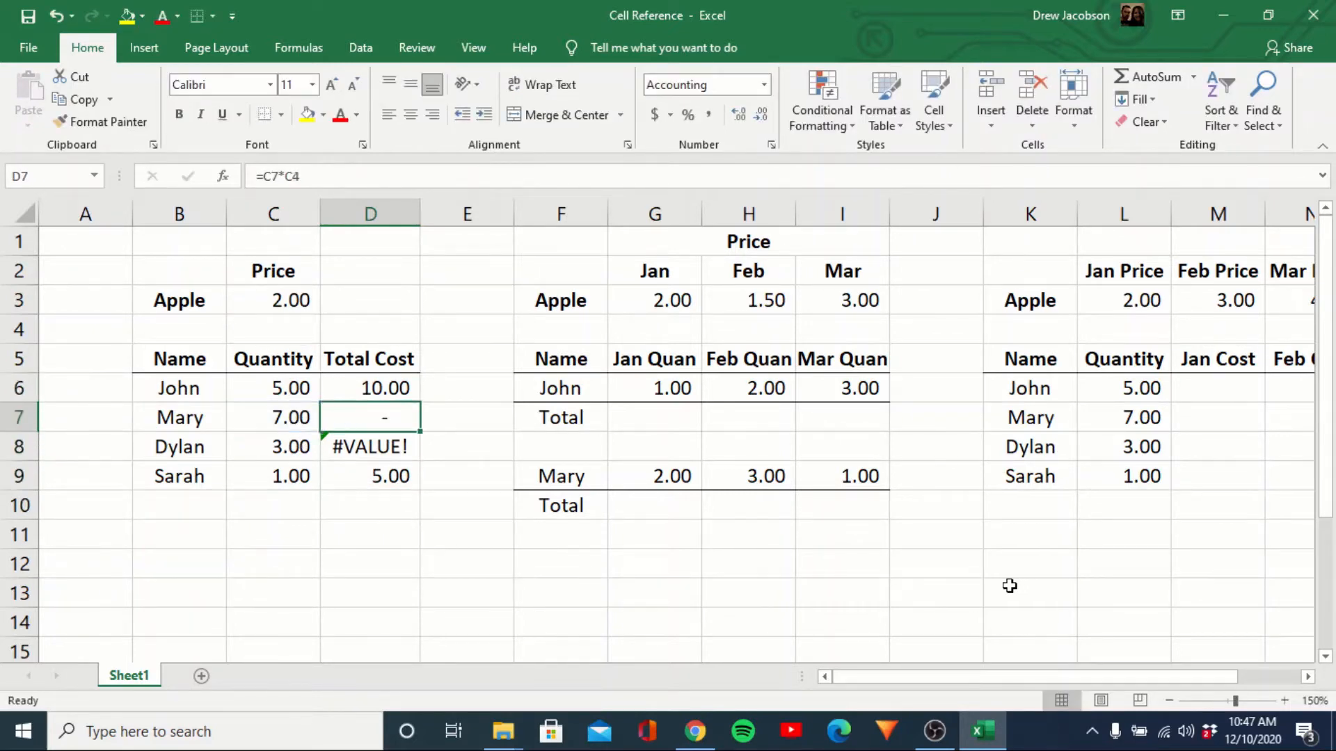
key(F2)
key(Return)
key(F2)
key(Escape)
key(Up)
key(F2)
key(Escape)
key(Up)
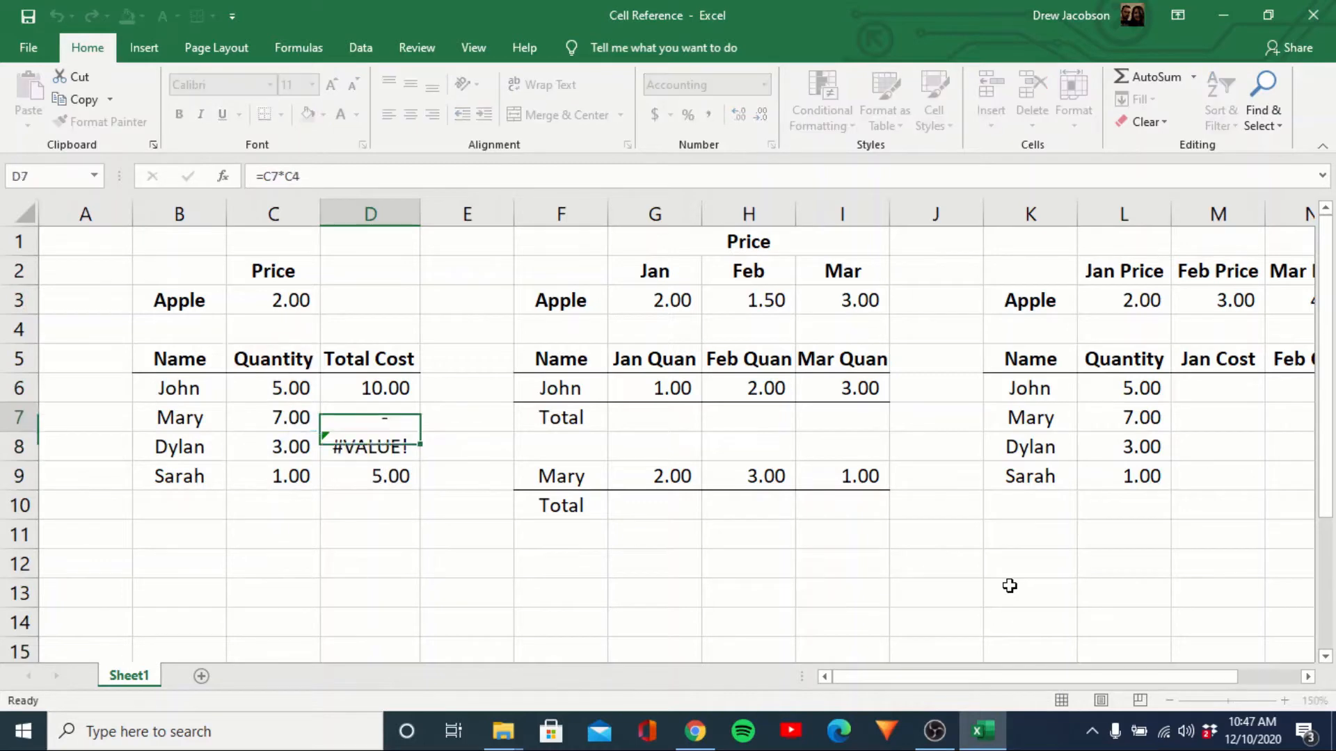
key(F2)
key(Escape)
key(Up)
key(F2)
key(Return)
key(F2)
key(Return)
key(F2)
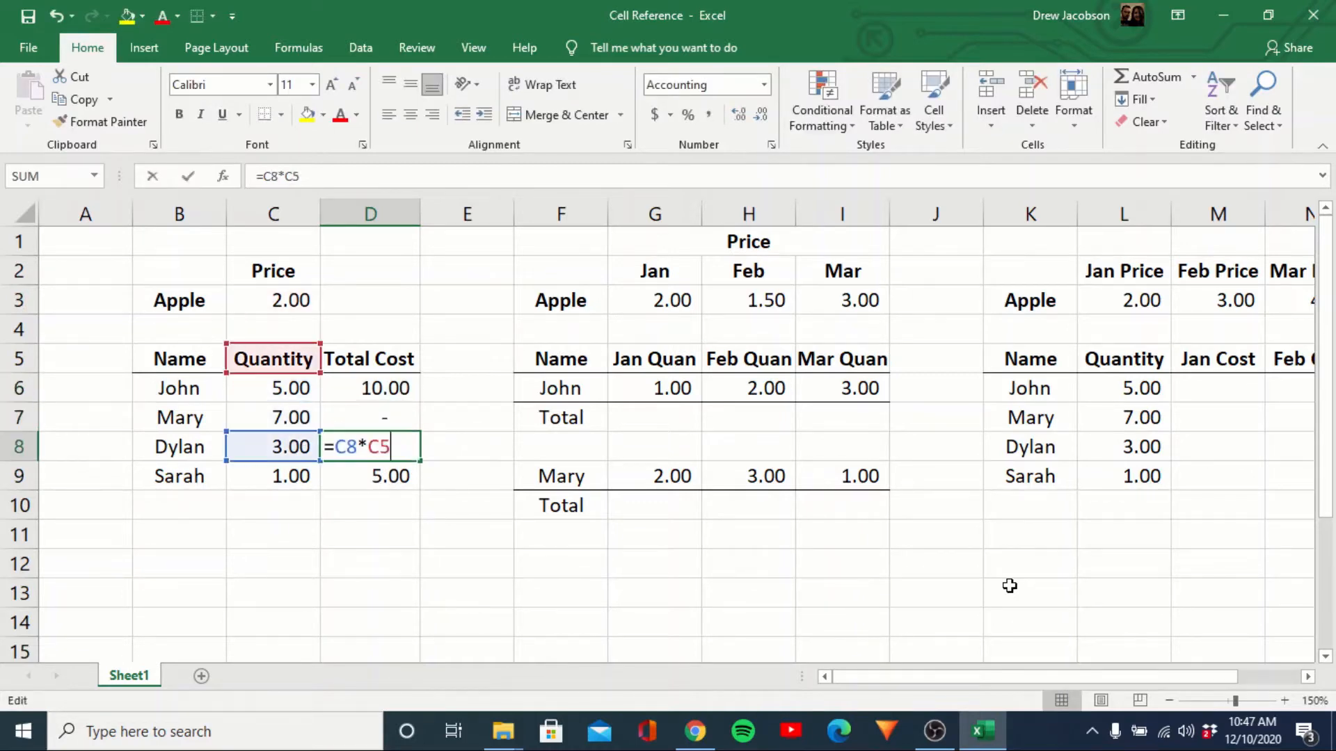
key(Return)
key(F2)
key(Escape)
Clear the Total Cost formulas from D6 through D9 and reselect D6
key(Up)
key(Up)
key(Up)
key(shift+Down)
key(shift+Down)
key(shift+Down)
key(Delete)
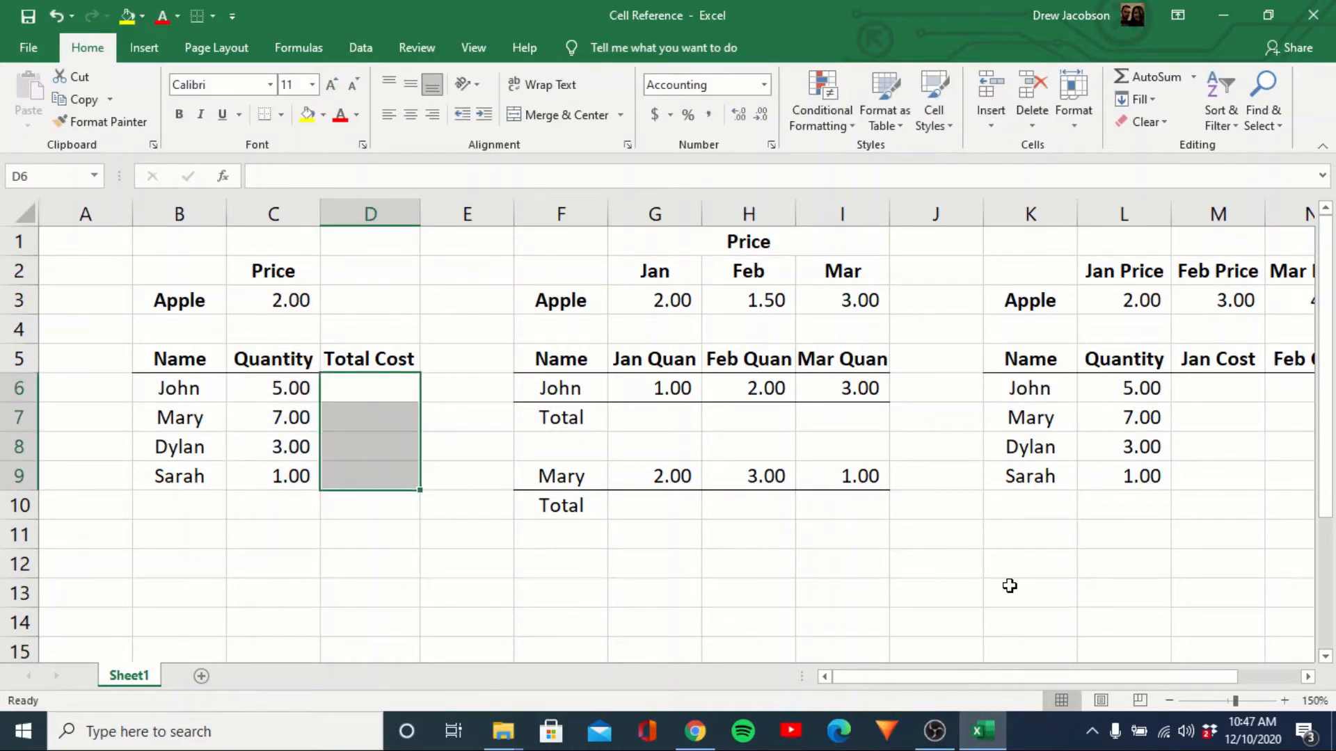
key(Up)
key(Down)
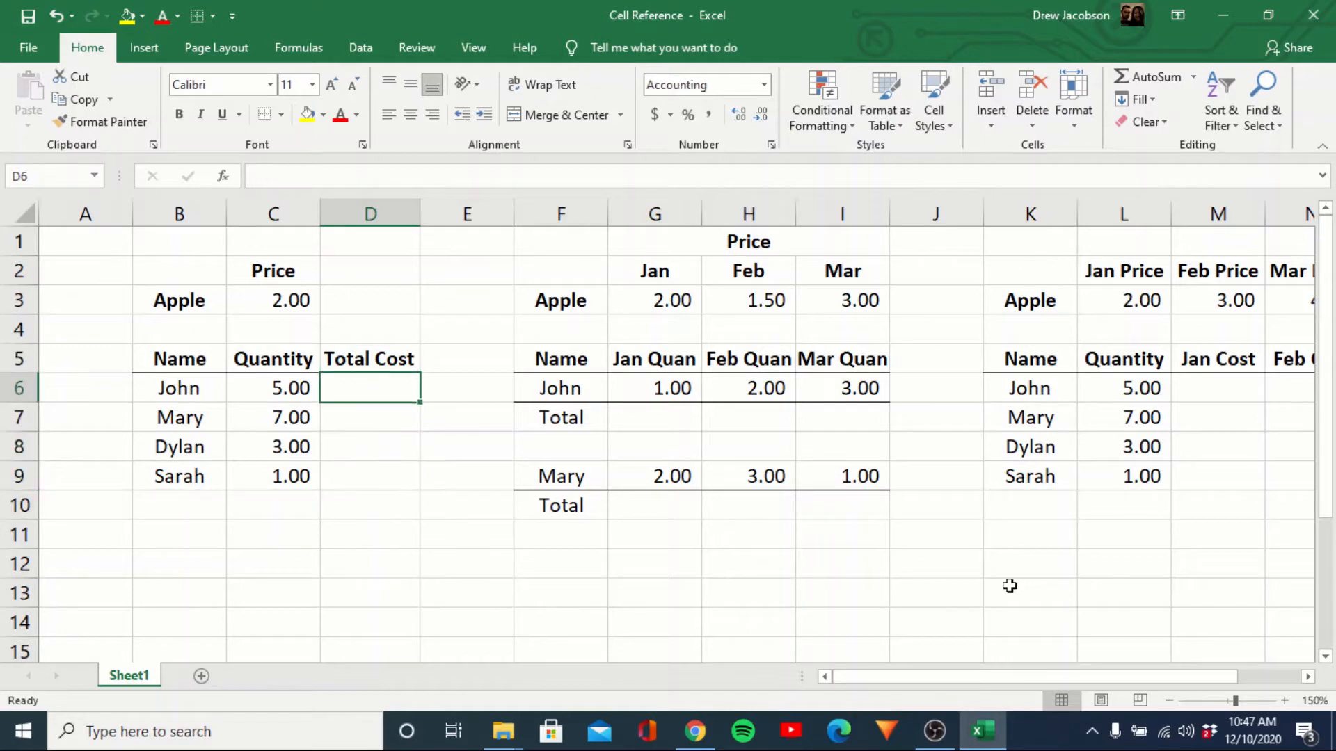
Enter =C6*$C$3 in D6, locking the apple price as an absolute reference
text(=)
key(Left)
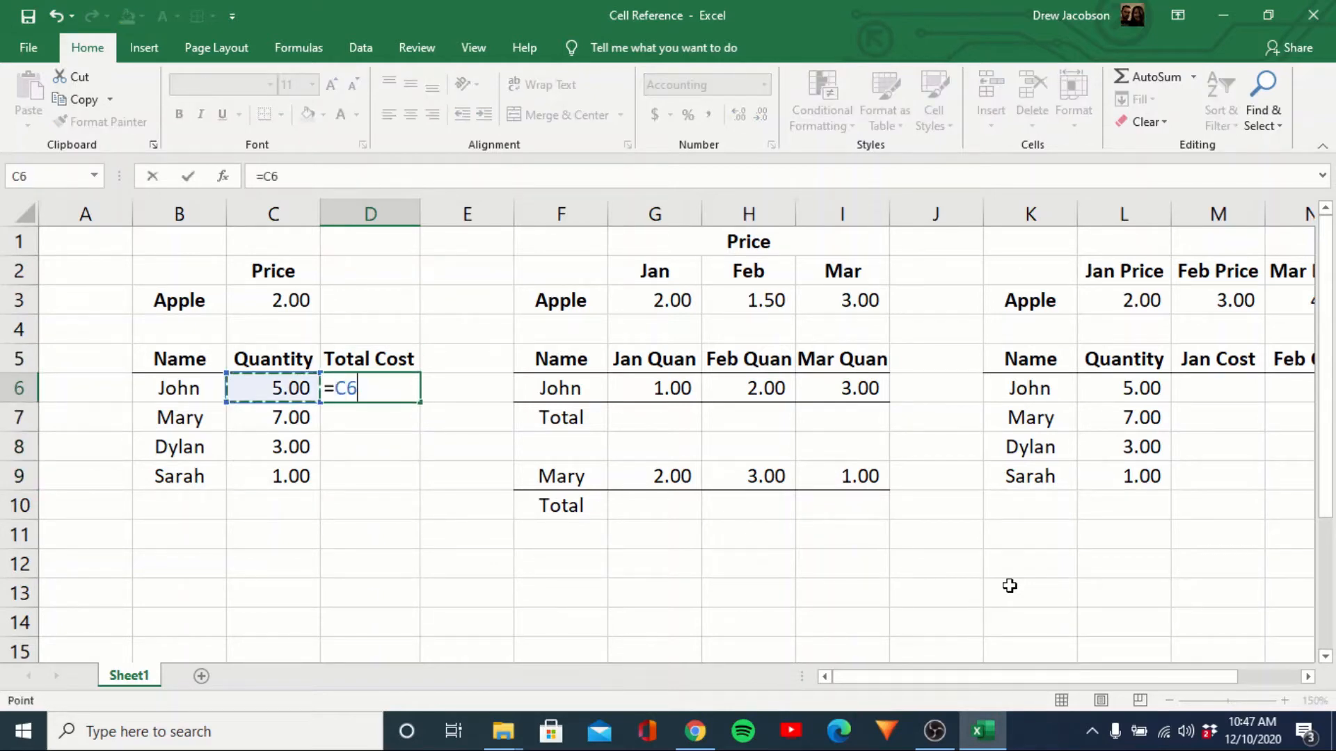
text(*)
key(Left)
key(Up)
key(Up)
key(Up)
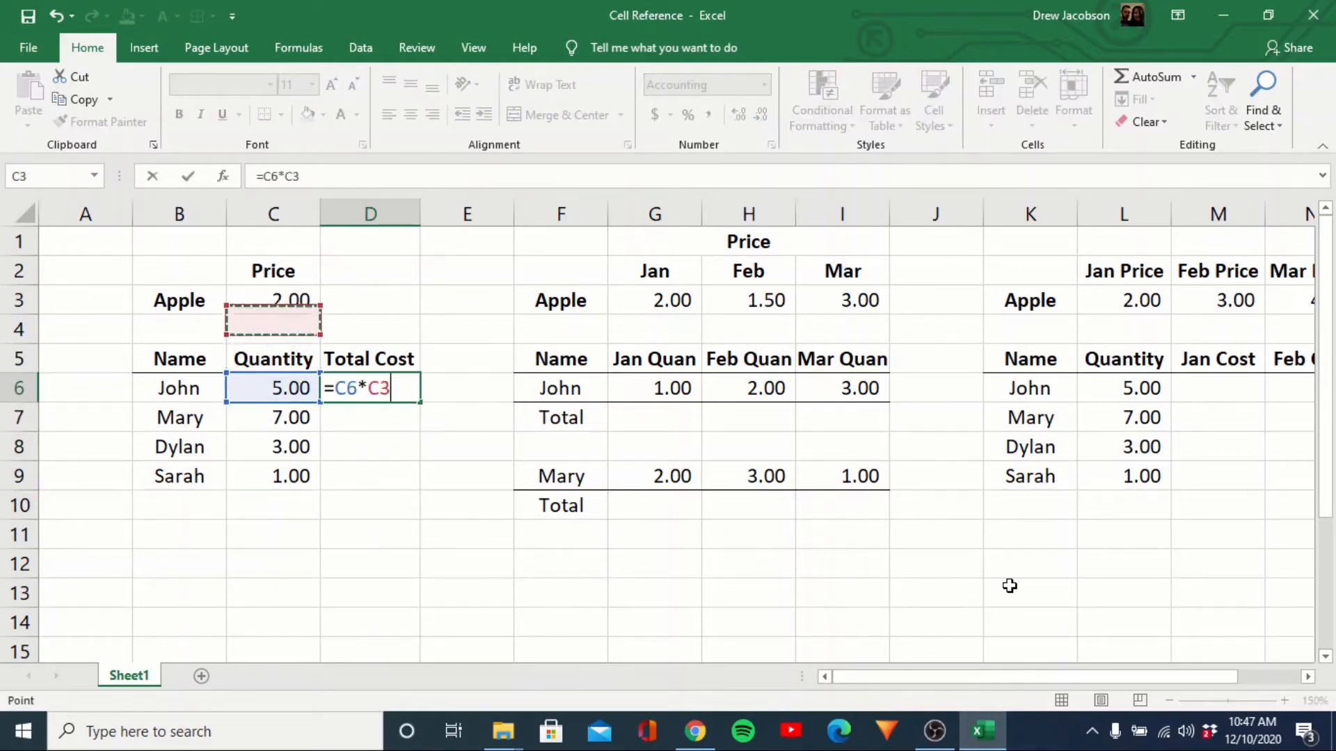
click(289, 176)
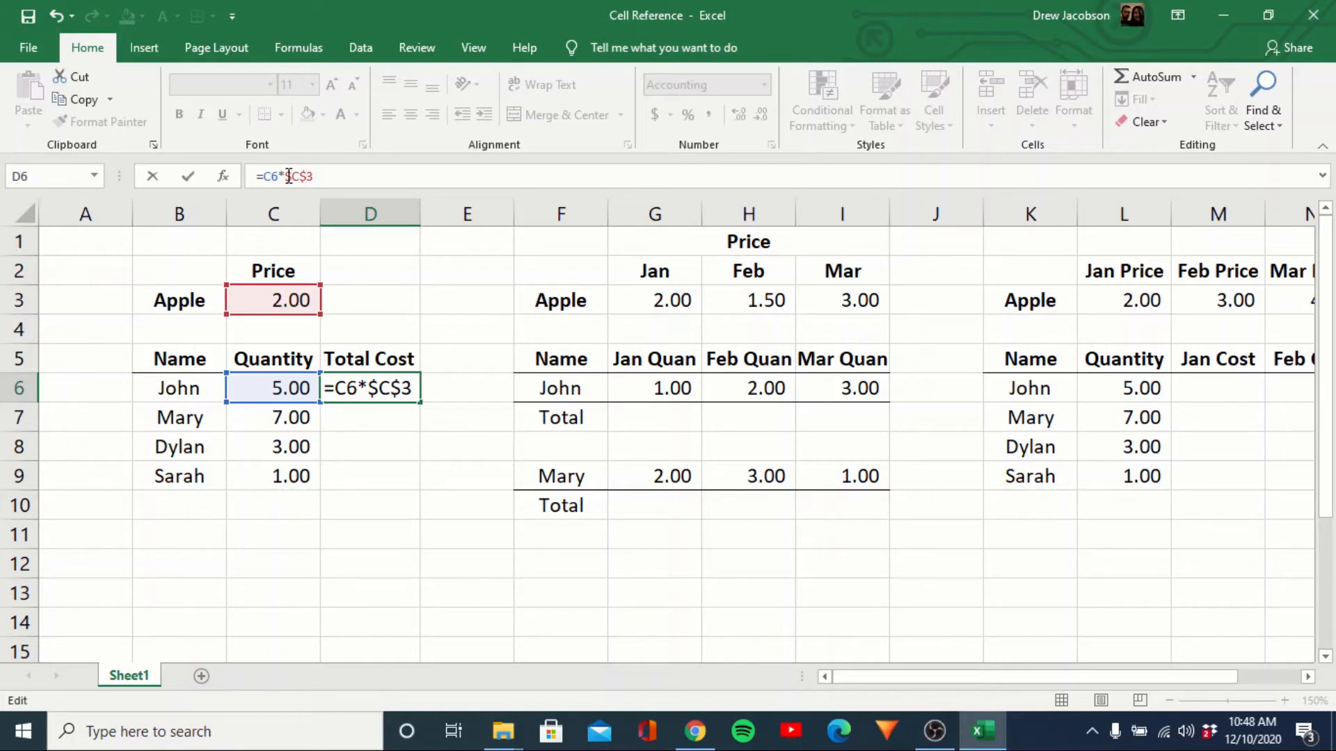
key(Return)
Copy the D6 formula with the locked price reference into D7, D8 and D9
key(Up)
key(ctrl+c)
key(Down)
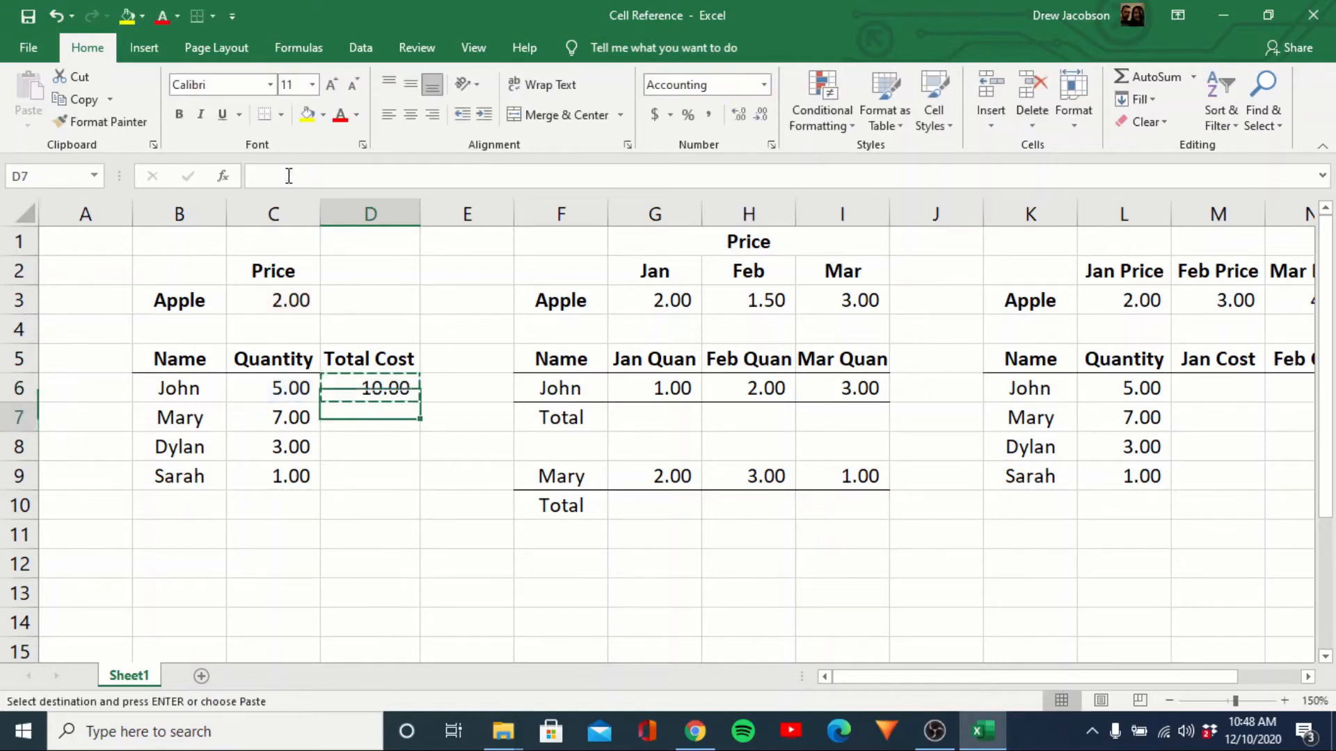
key(ctrl+v)
key(Down)
key(ctrl+v)
key(Down)
key(ctrl+v)
key(Escape)
Inspect the quantity and price references in the Total Cost formulas in D6 through D9
key(Up)
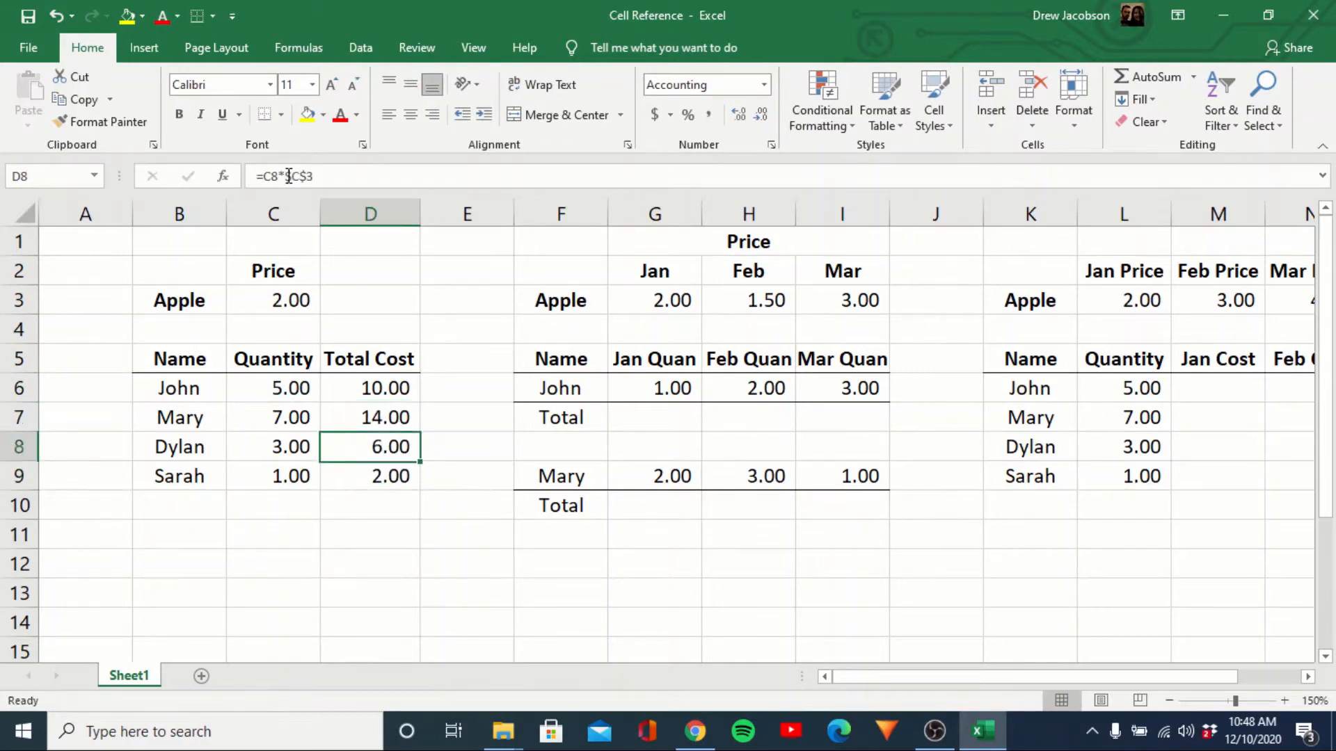
key(Up)
key(Up)
key(F2)
key(Return)
key(F2)
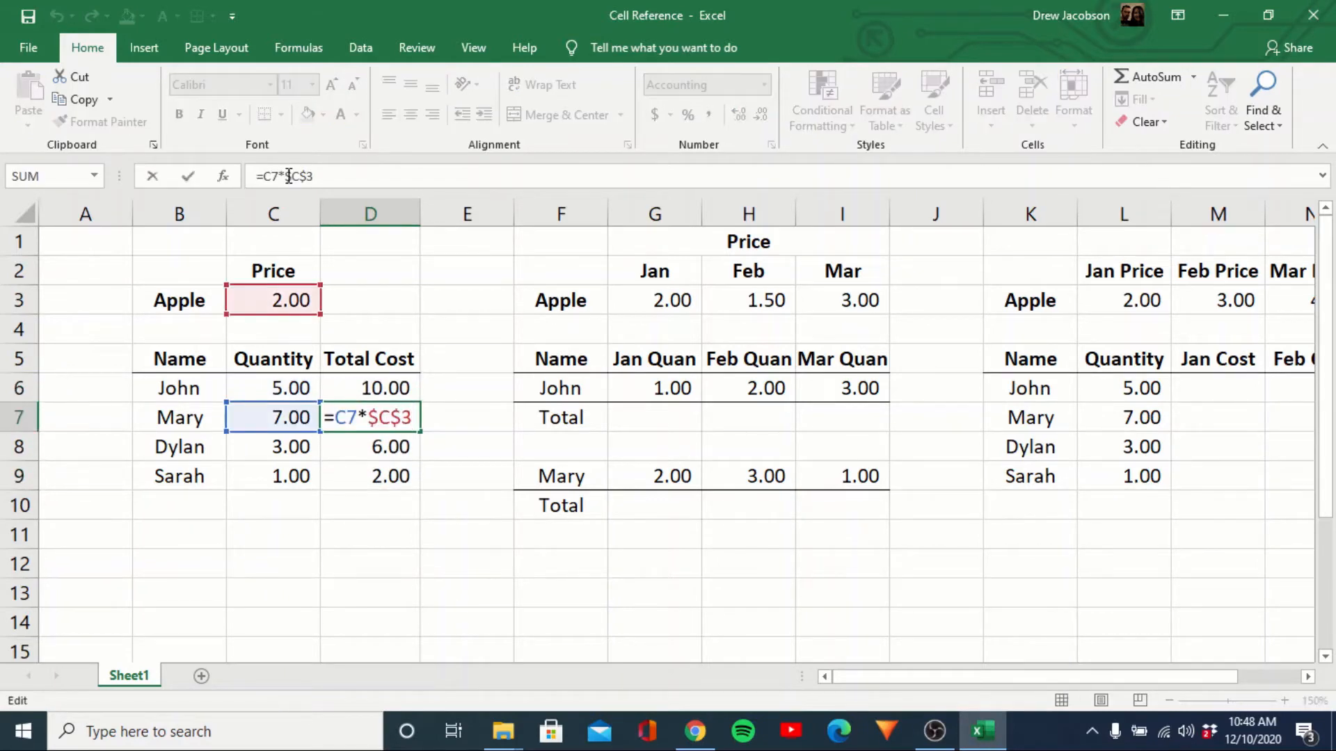
key(Return)
key(F2)
key(Return)
key(F2)
key(Escape)
key(Up)
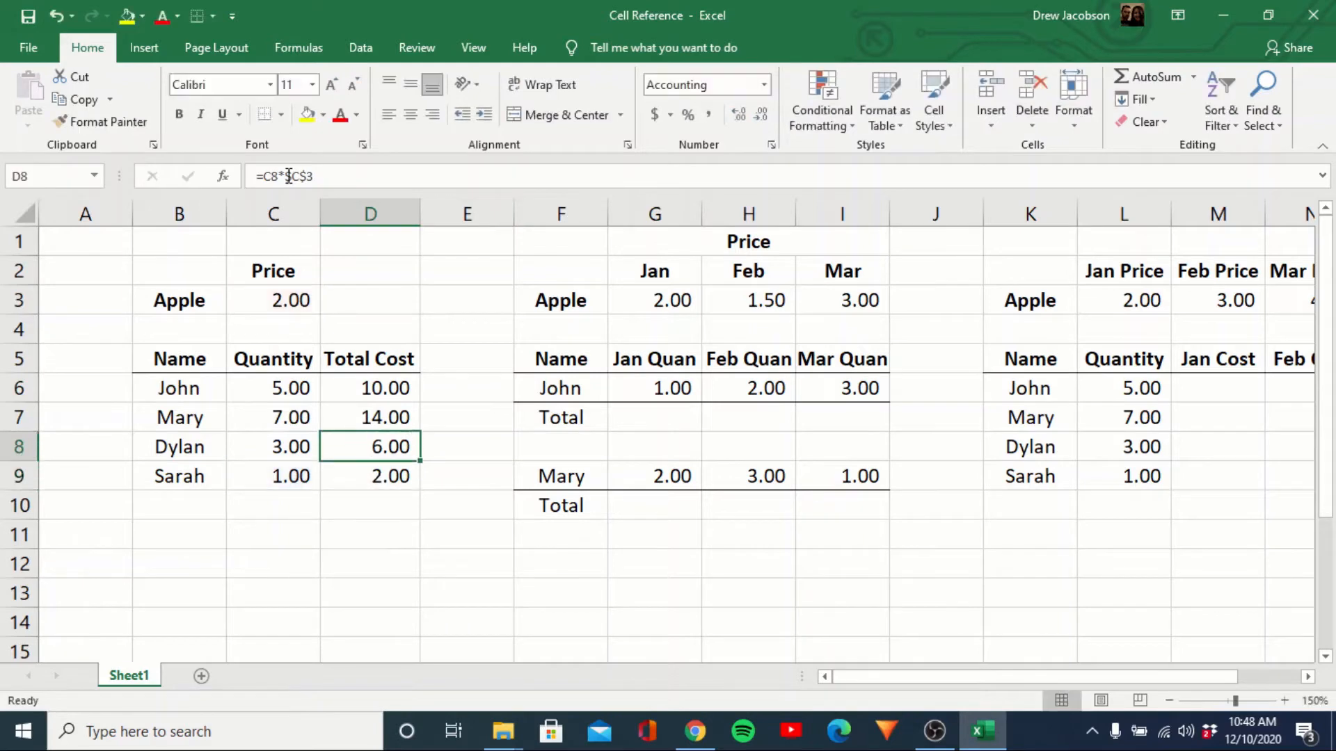
key(F2)
key(shift+Return)
key(F2)
key(shift+Return)
key(F2)
key(Return)
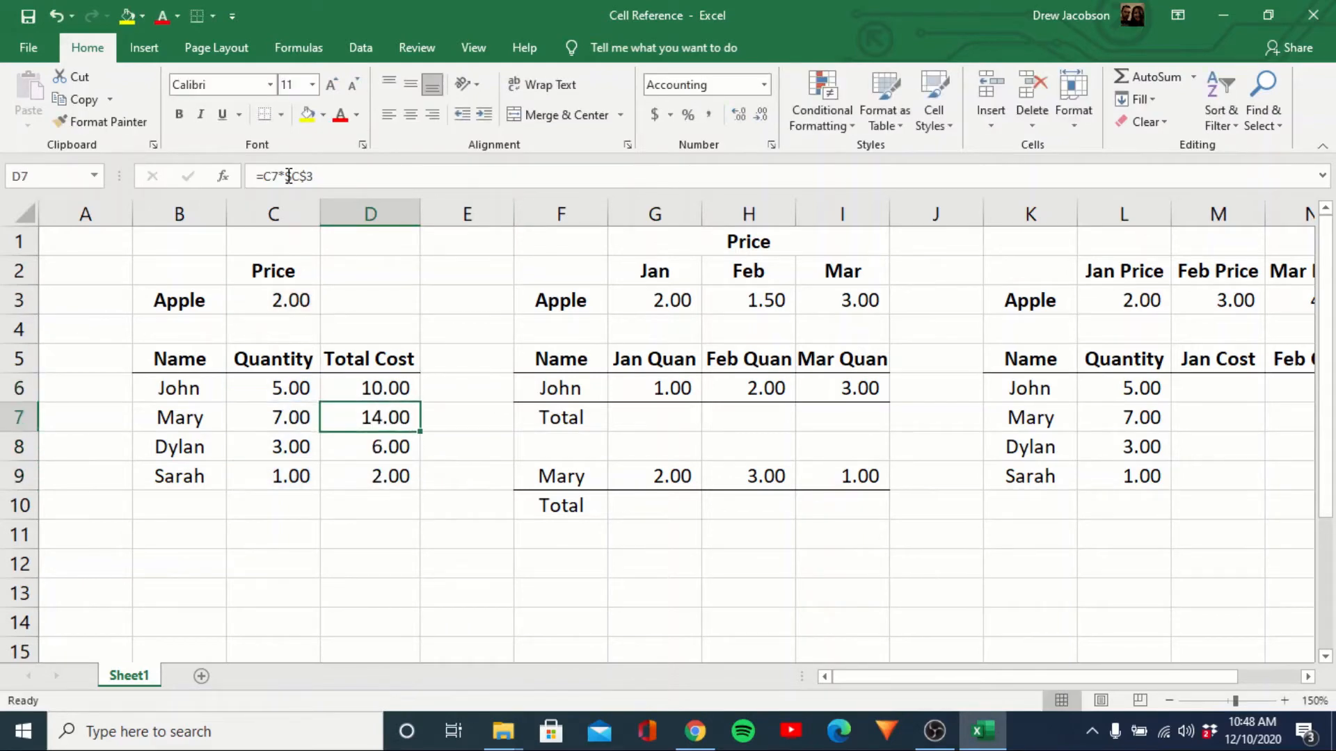
key(F2)
key(Return)
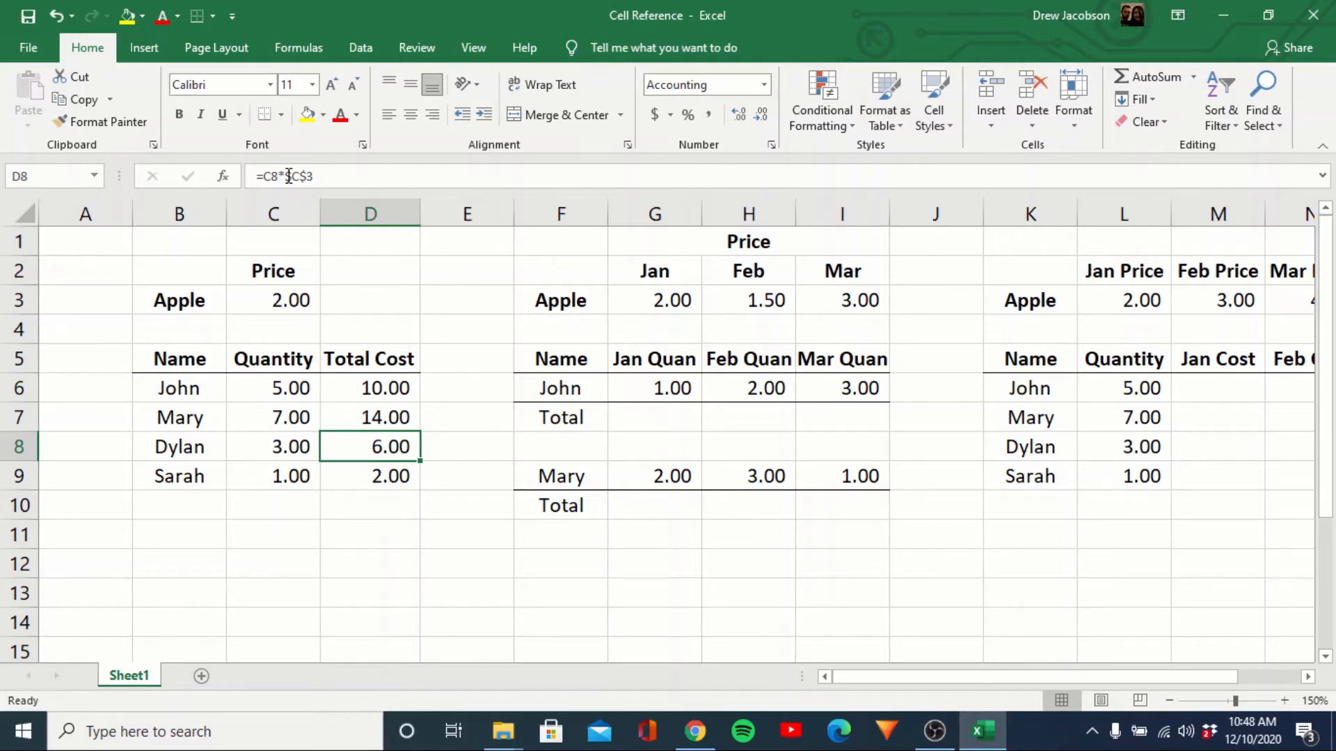
Calculate the January total in G7 with the formula =G6*G3
key(Right)
key(Right)
key(Right)
key(Up)
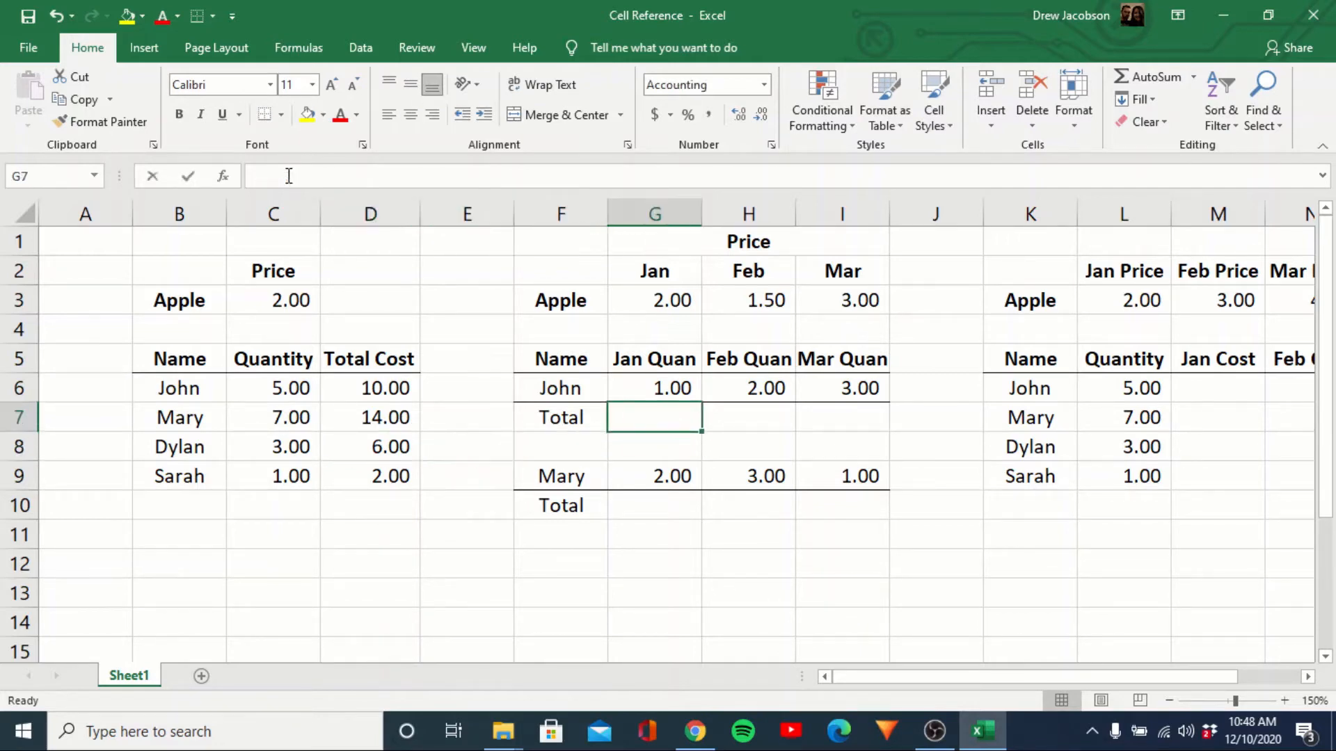
text(=)
key(Up)
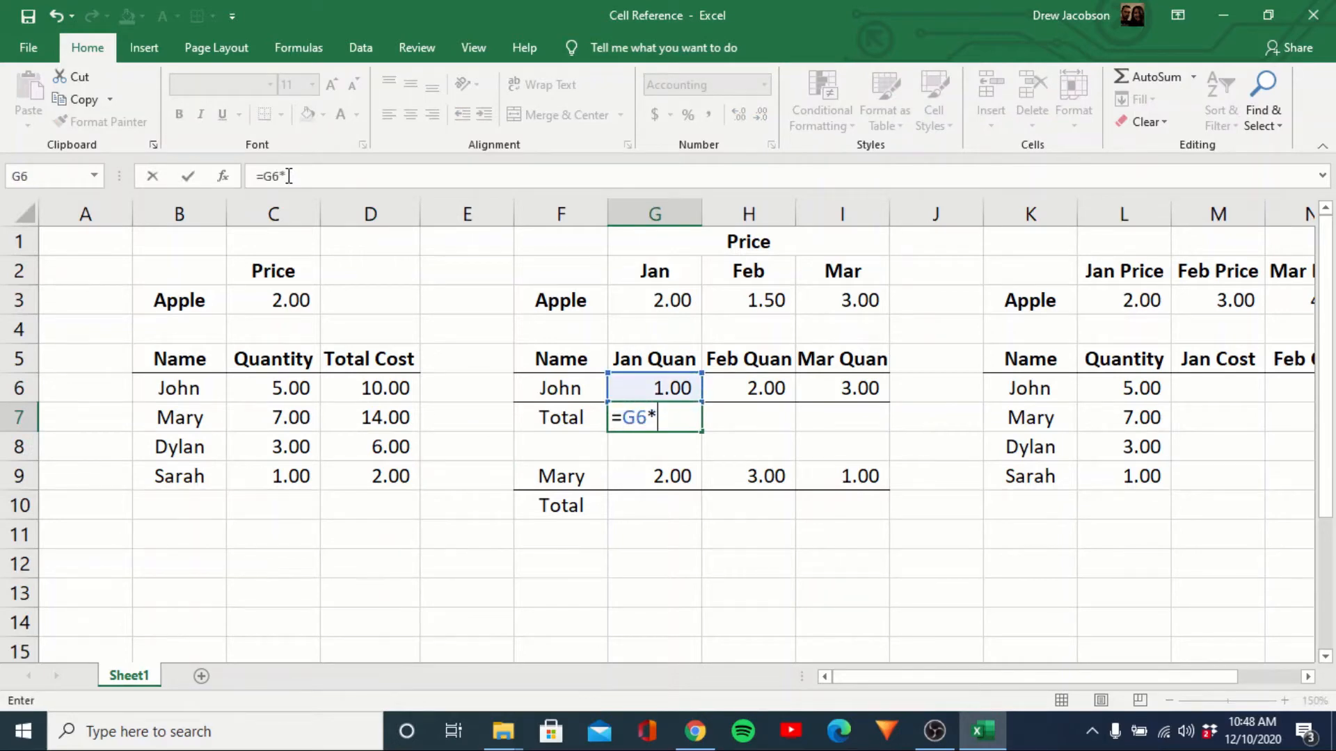
text(*)
key(Up)
key(Up)
key(Up)
key(Up)
key(Return)
Copy the G7 formula across to H7 and I7, and check the references in H7
key(Up)
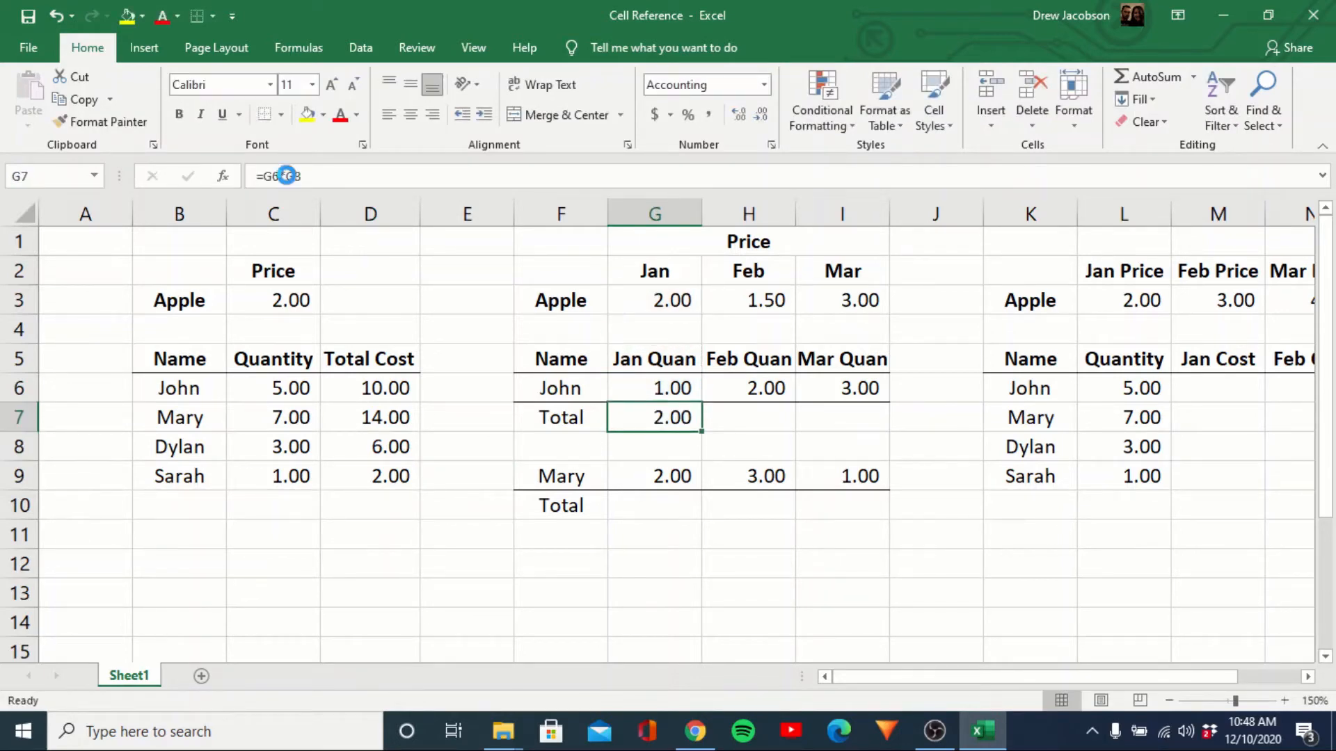
key(ctrl+c)
key(Right)
key(ctrl+v)
key(Right)
key(ctrl+v)
key(Escape)
key(Left)
key(F2)
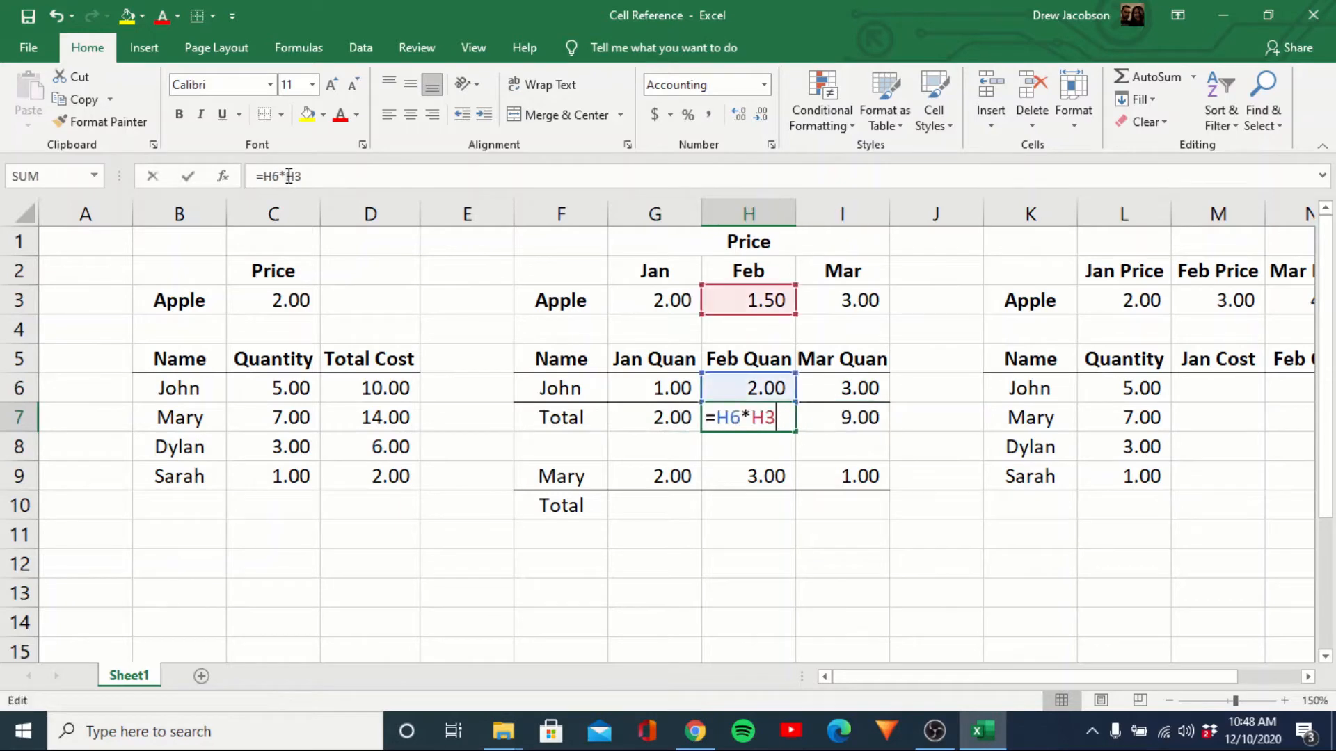
key(Escape)
key(Right)
Copy the G7 formula into G10 for the second Total row and check its references
key(Left)
key(Left)
key(ctrl+c)
key(Down)
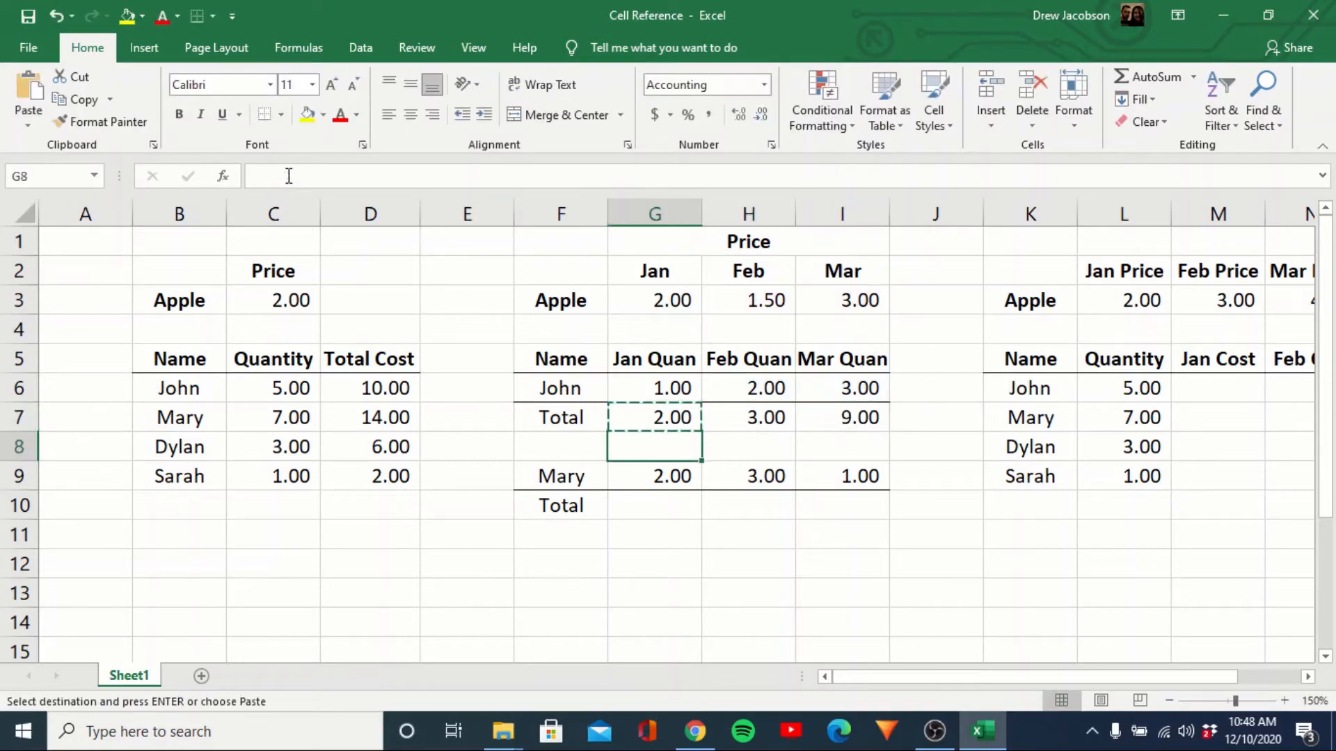
key(Down)
key(Down)
key(ctrl+v)
key(Return)
key(Up)
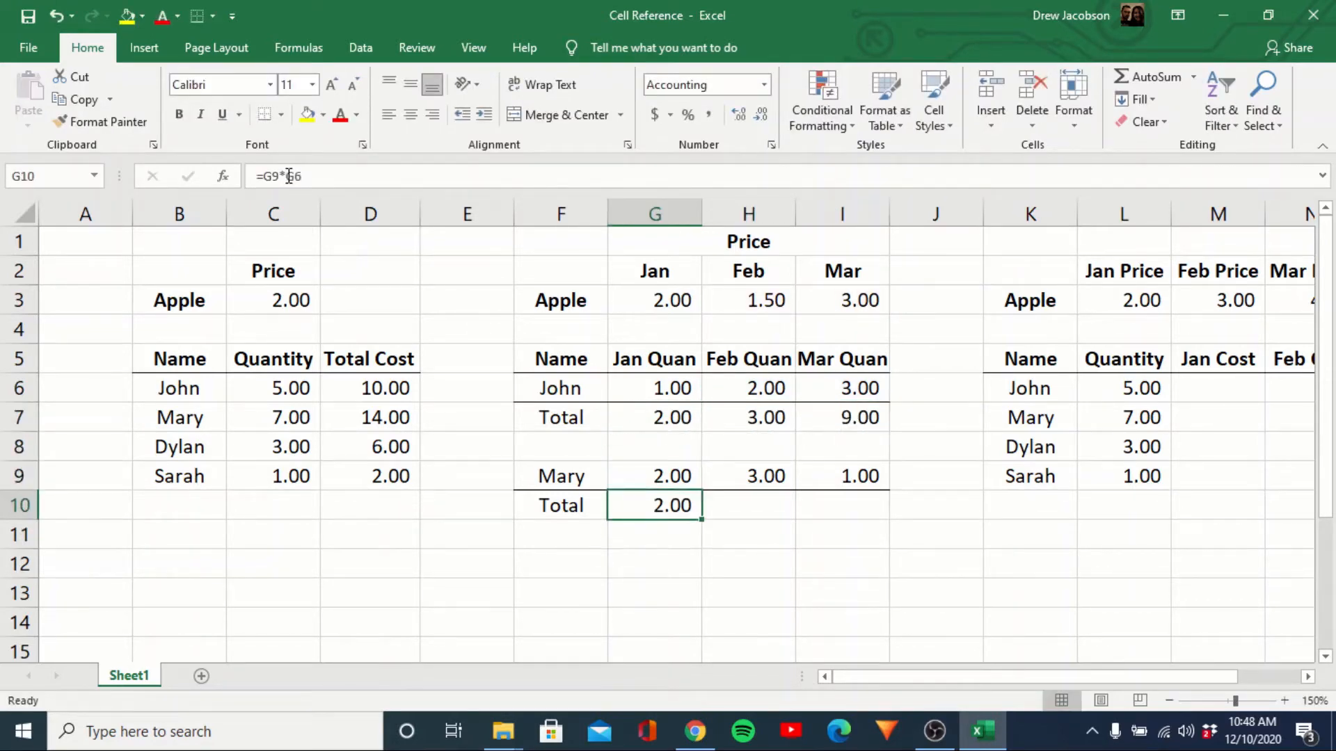
key(F2)
key(Escape)
key(Down)
key(Up)
Copy the G10 formula across to H10 and I10
key(ctrl+c)
key(Right)
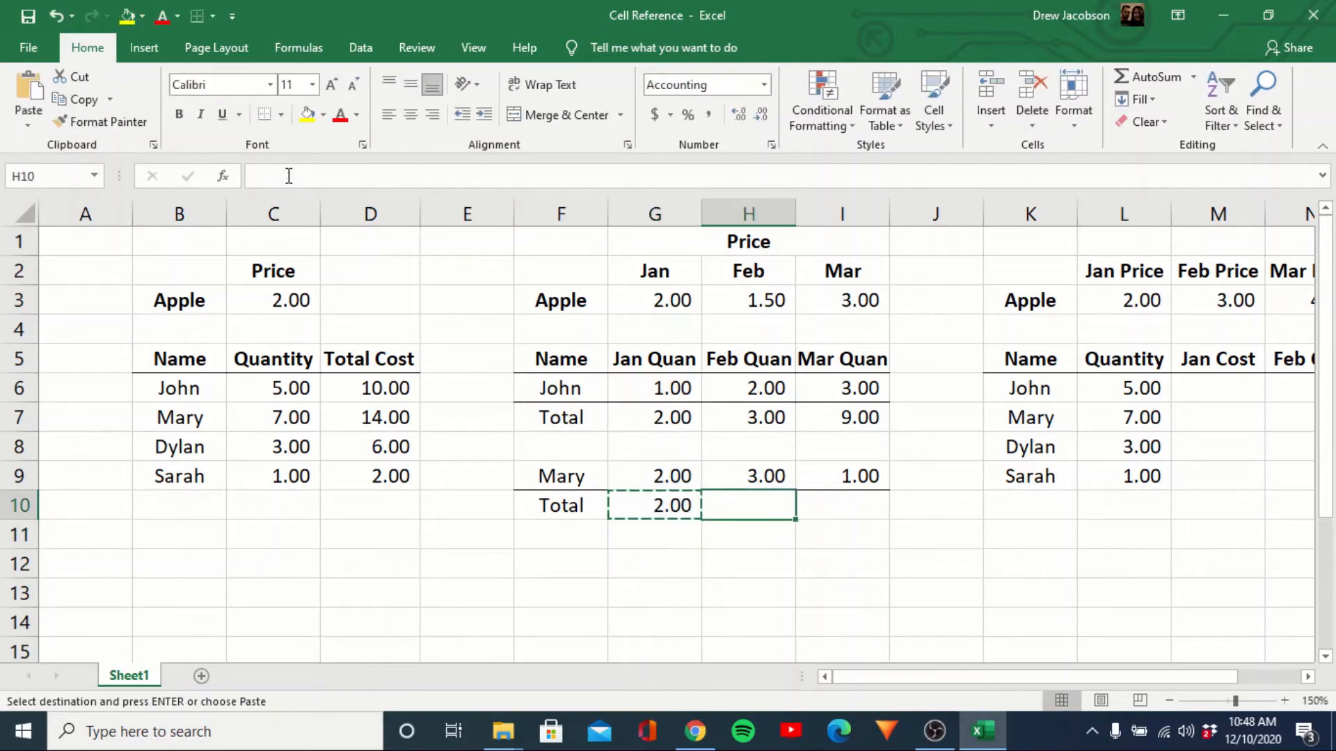
key(ctrl+v)
key(Right)
key(ctrl+v)
key(Escape)
Examine which cells the Total formulas in G10, H10 and I10 refer to
key(Left)
key(Left)
key(F2)
key(Escape)
key(Right)
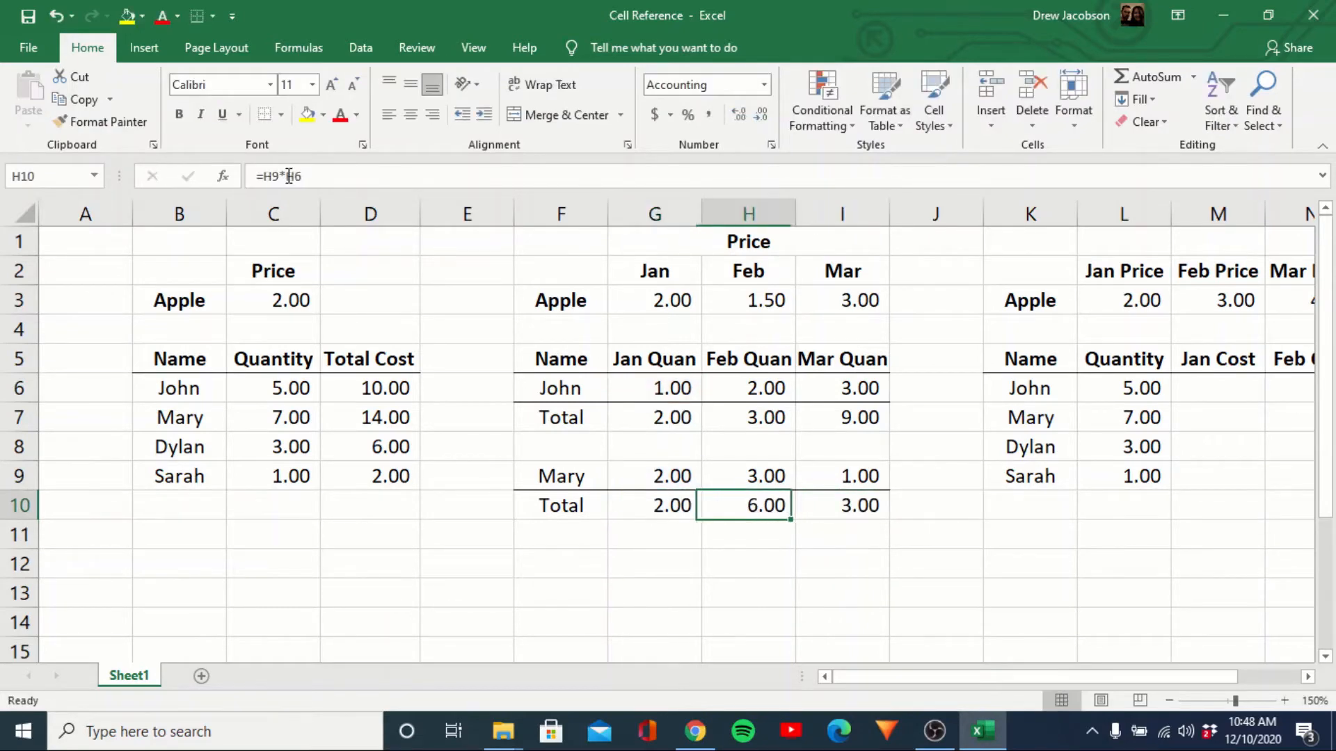
key(F2)
key(Escape)
key(Right)
key(F2)
key(Escape)
key(Escape)
Clear the copied formulas from G10 through I10 and return to G7
key(Left)
key(Left)
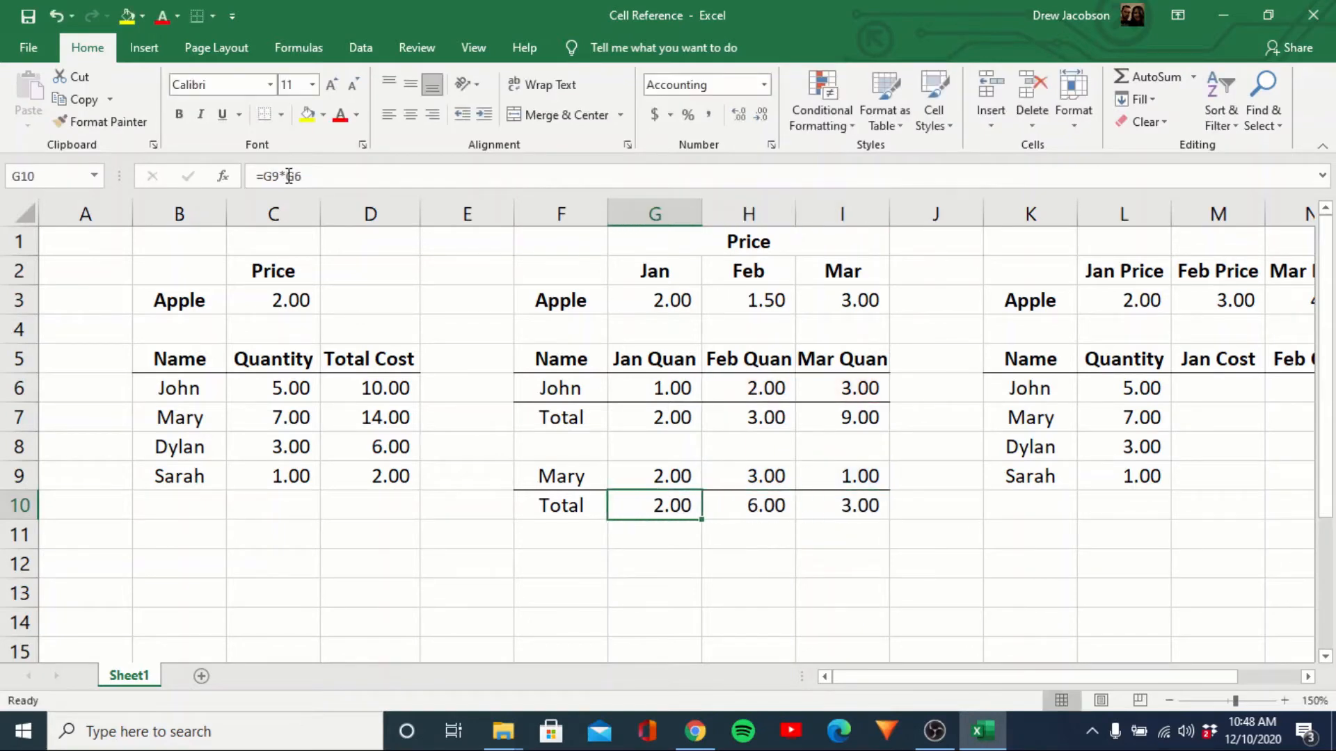
key(shift+Right)
key(shift+Right)
key(Delete)
key(Up)
key(Up)
key(Up)
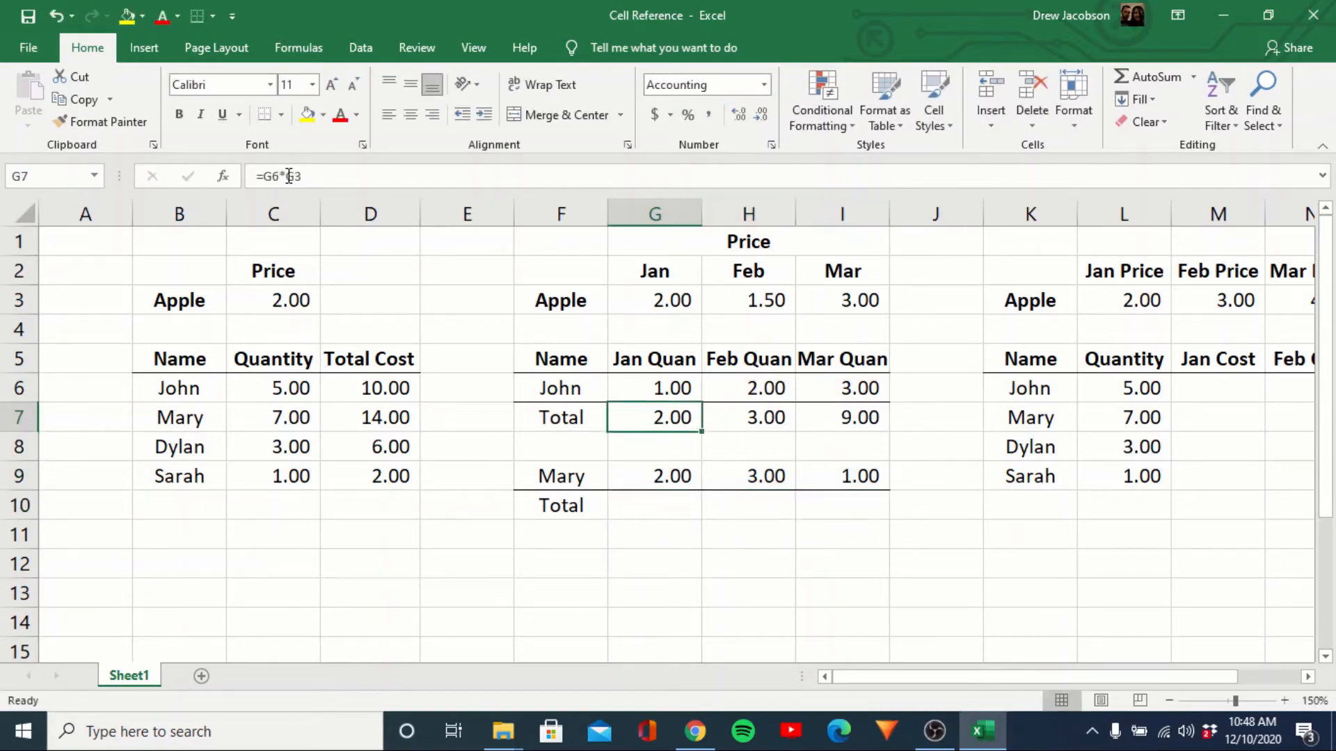
Clear the Total formulas from G7 through I7 and return to G7
key(shift+Right)
key(shift+Right)
key(Delete)
key(Left)
key(Right)
Enter the formula =G6*G$3 in G7, locking only the row of the price reference
text(=)
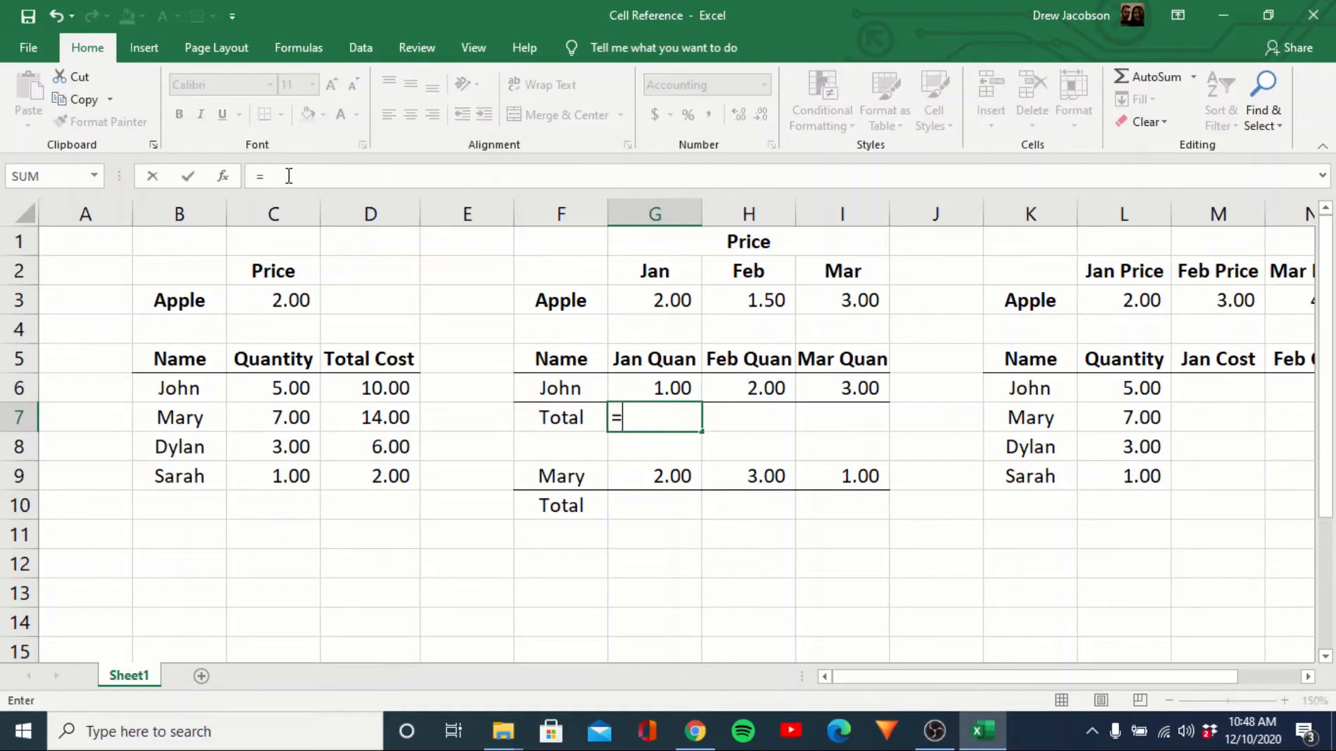
key(Up)
text(*)
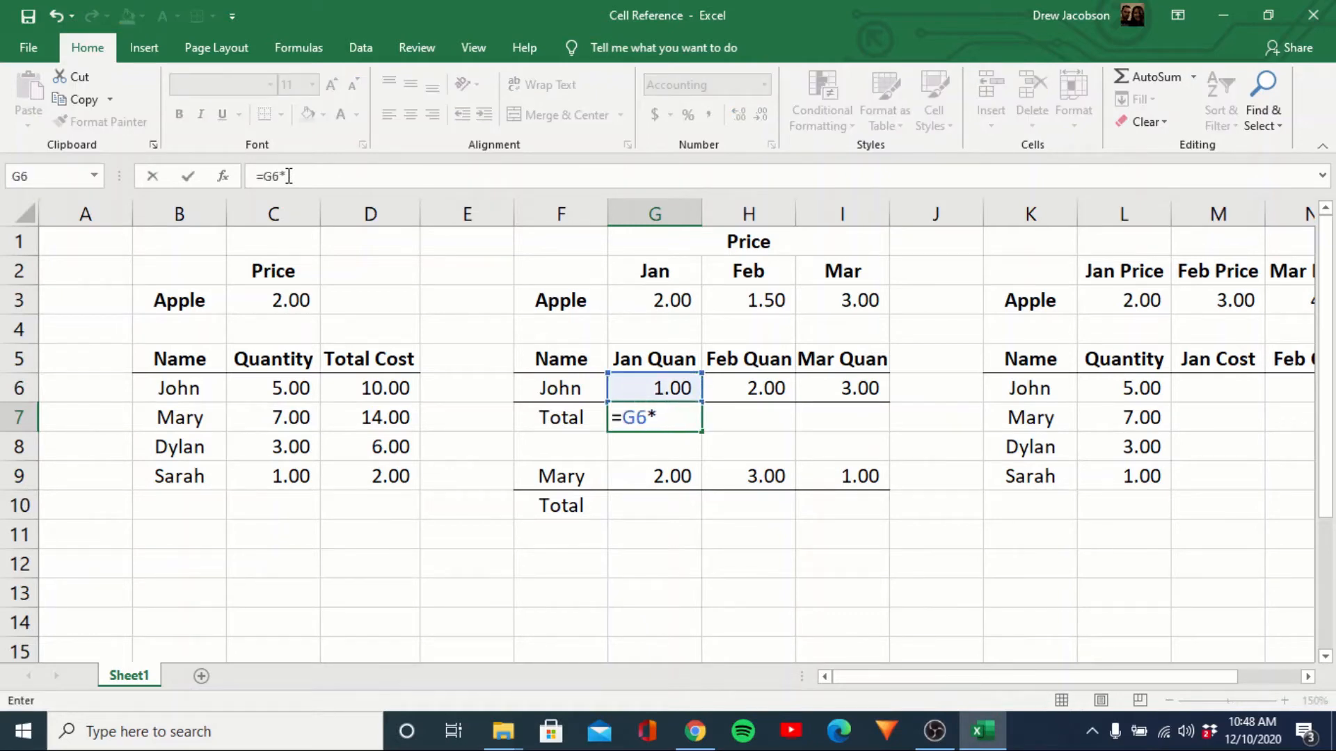
key(Up)
key(Up)
key(Up)
key(Up)
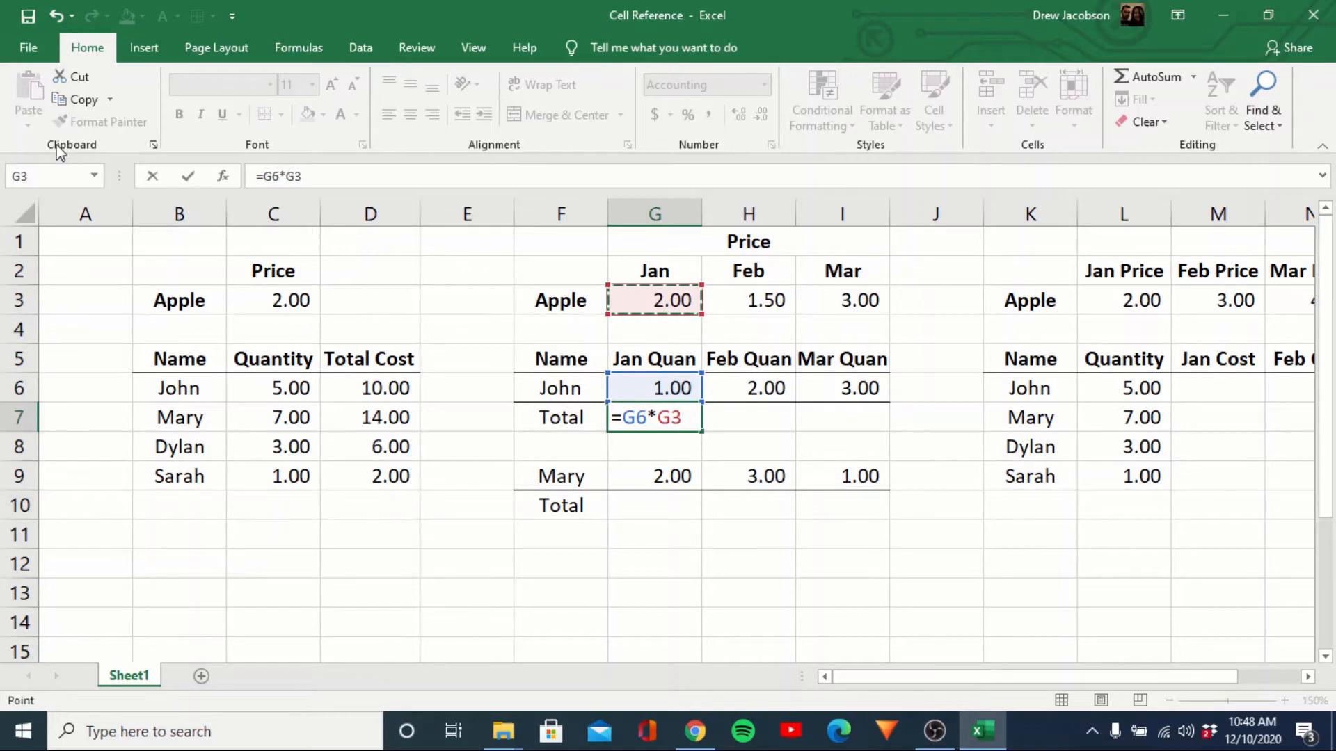
click(298, 177)
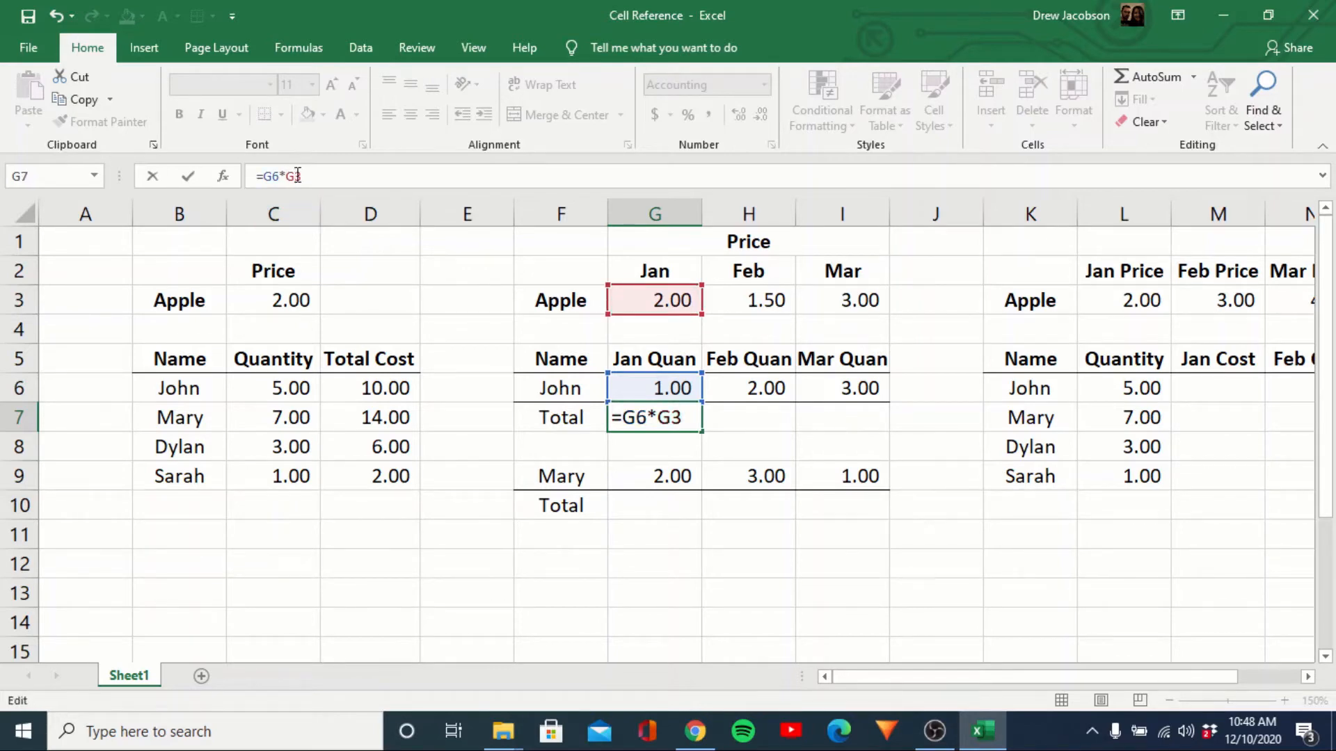
key(Return)
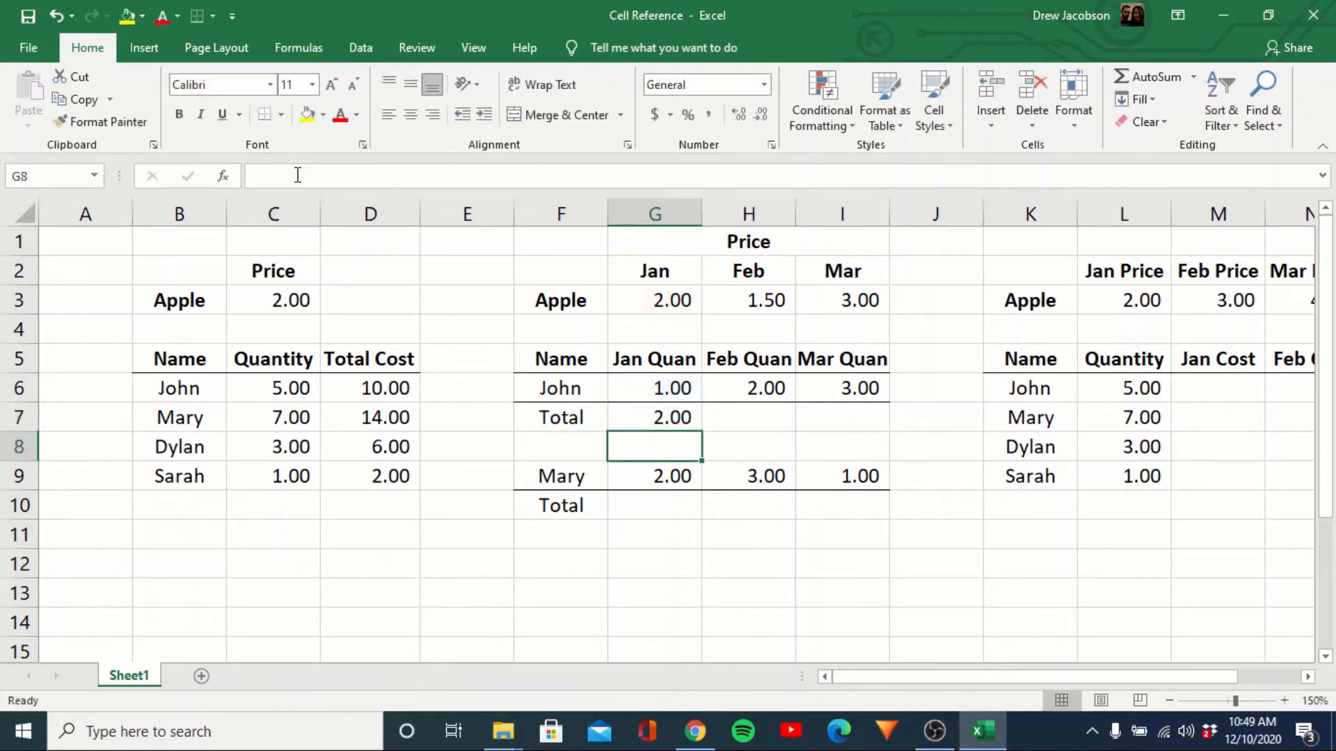
Copy the mixed-reference formula from G7 to H7 and I7
key(Up)
key(ctrl+c)
key(Right)
key(ctrl+v)
key(Right)
key(ctrl+v)
key(Left)
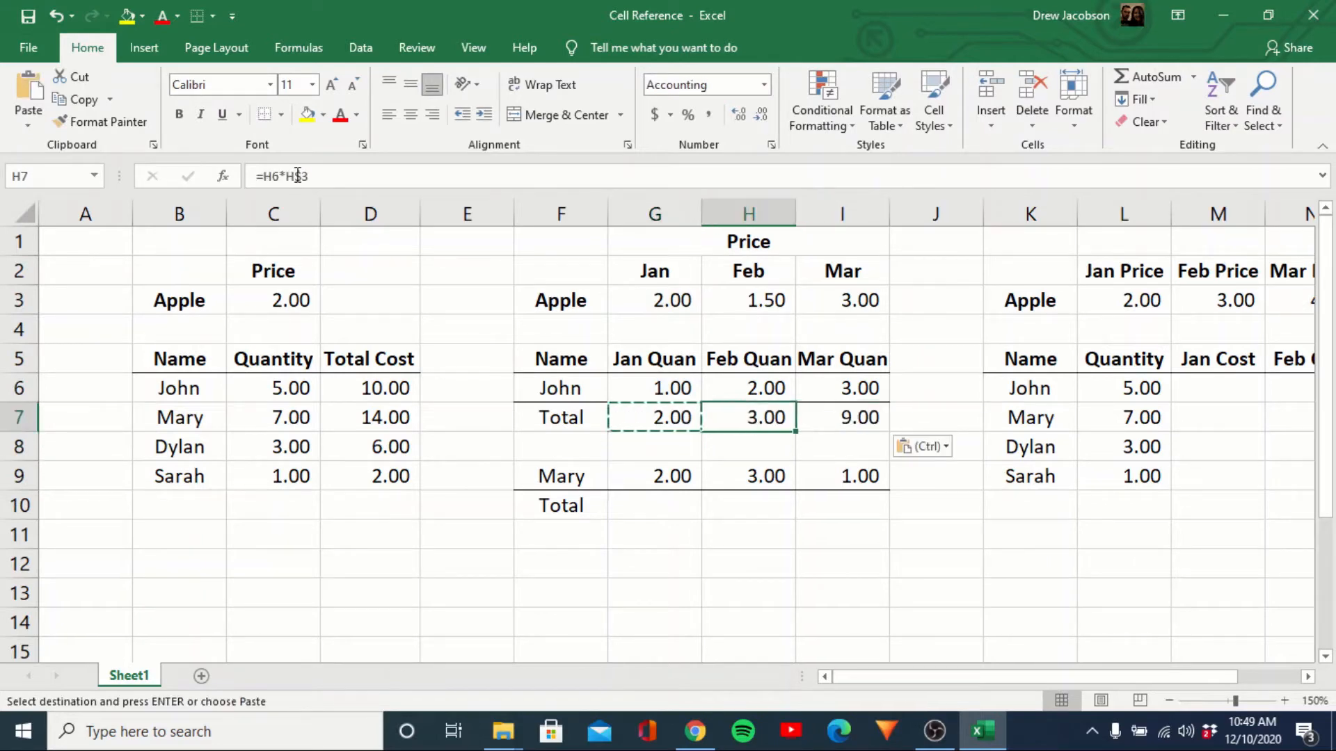
Examine which cells the Total formulas in G7, H7 and I7 refer to
key(Left)
key(Escape)
click(298, 176)
key(Tab)
click(298, 176)
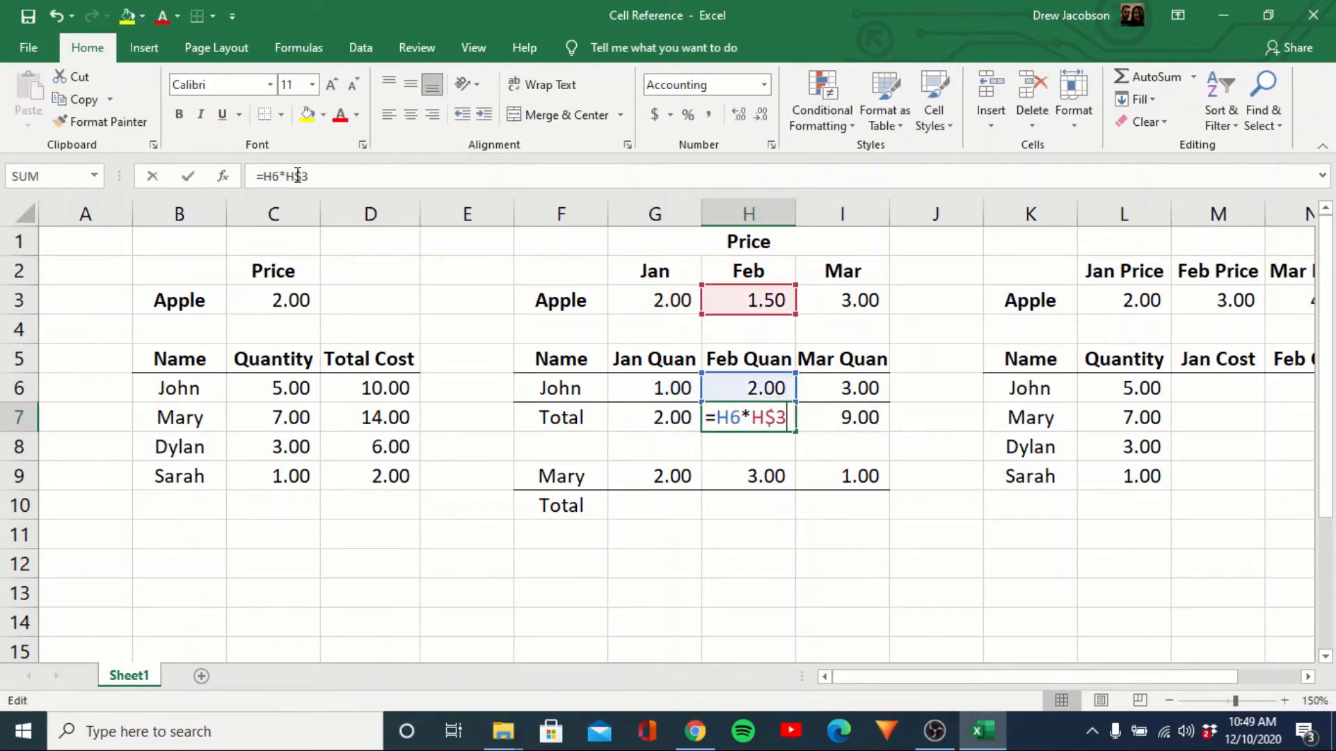
key(Tab)
click(297, 177)
key(Escape)
Copy the Total formulas in G7 through I7 to the second Total row, starting at G10
key(Left)
key(Left)
key(shift+Right)
key(shift+Right)
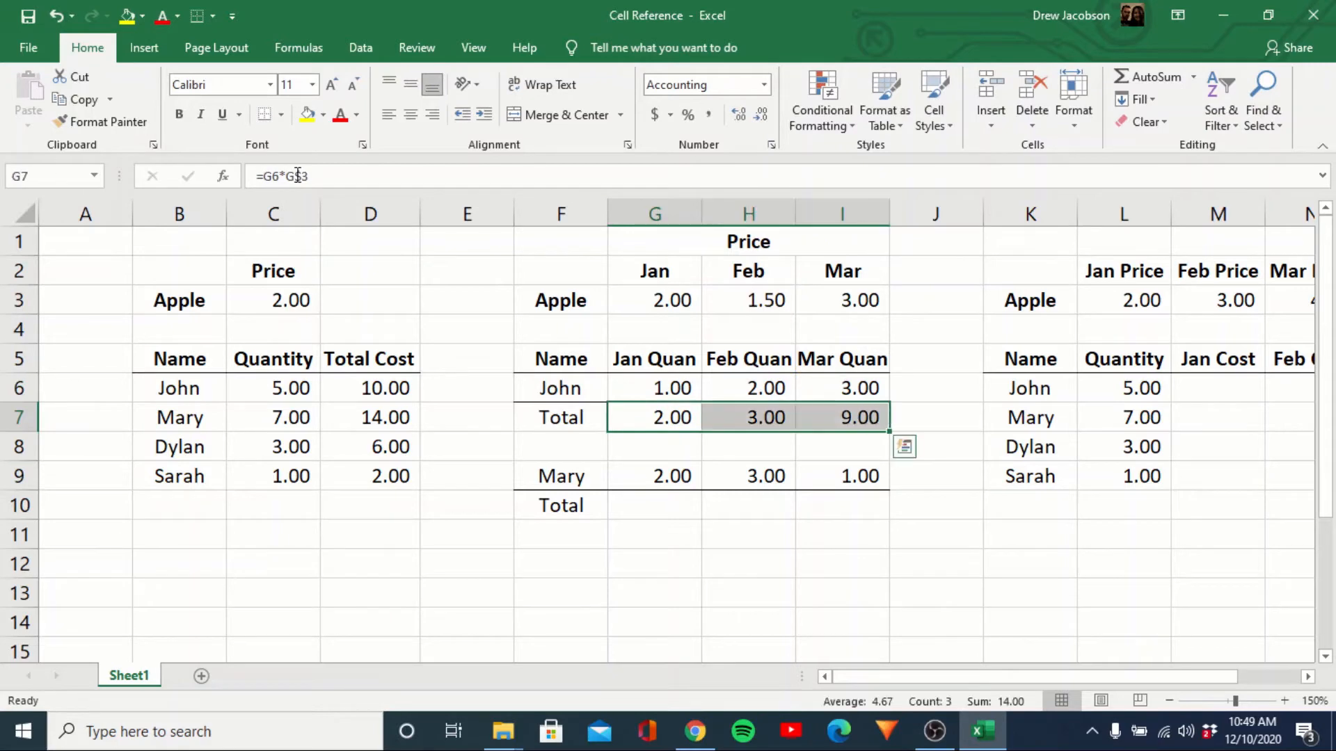
key(ctrl+c)
key(Down)
key(Down)
key(Down)
key(ctrl+v)
key(Escape)
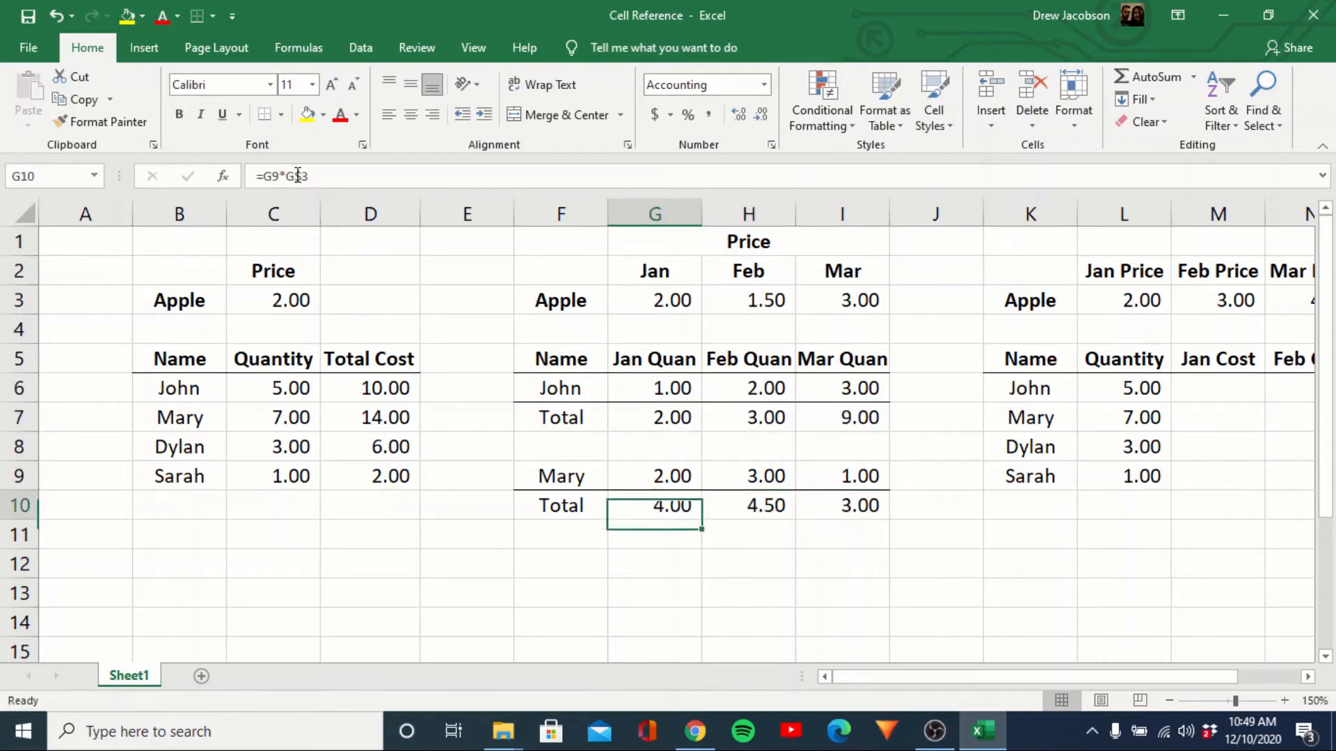
Check the quantity and price references of the formulas in G10, H10 and I10
click(297, 176)
key(Tab)
click(298, 176)
key(Tab)
click(298, 176)
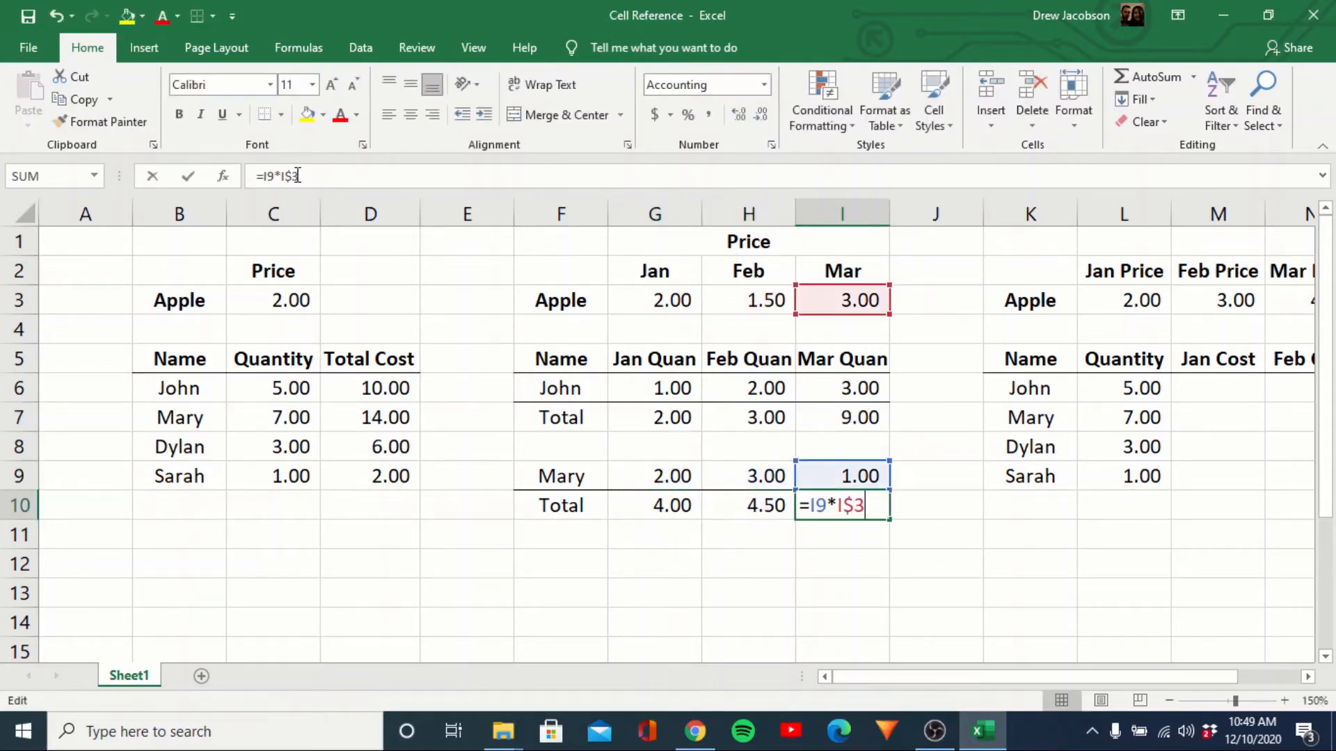
key(Escape)
key(Left)
click(298, 176)
key(shift+Tab)
click(297, 176)
key(Tab)
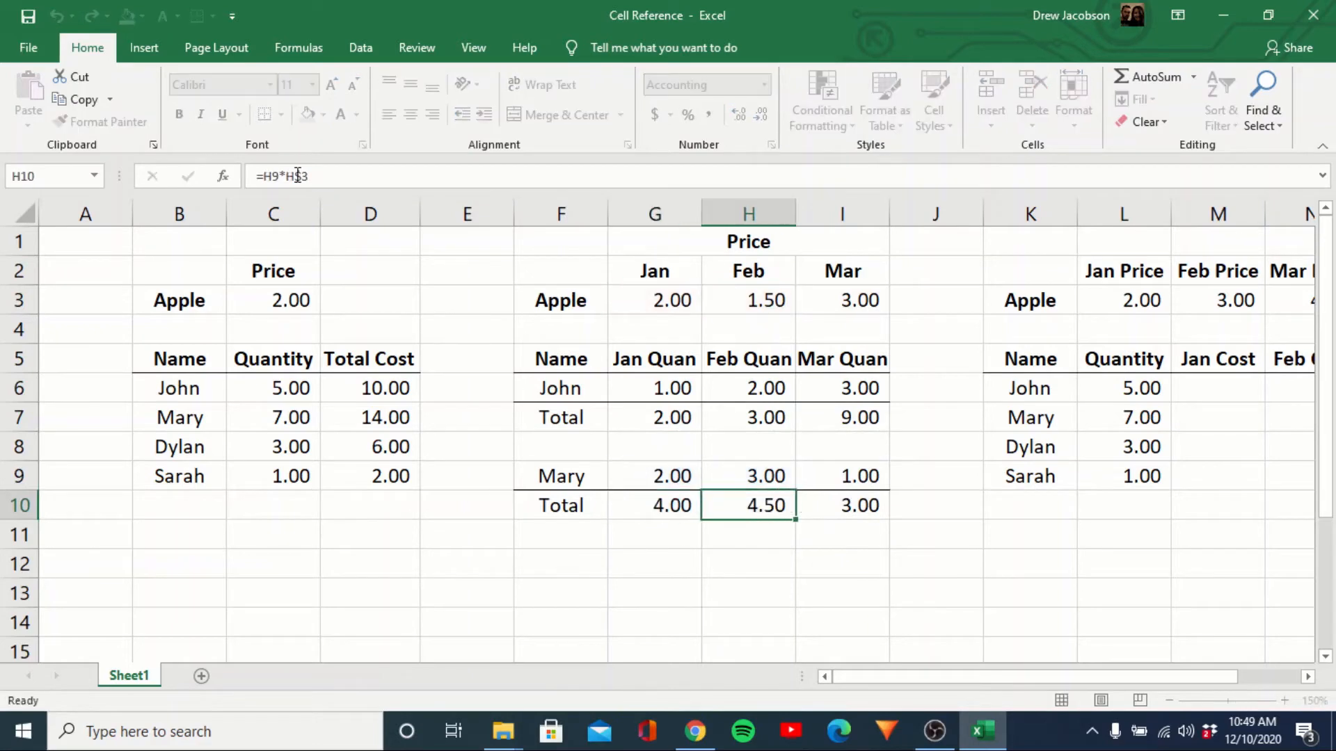
click(298, 176)
key(Tab)
click(298, 176)
key(Escape)
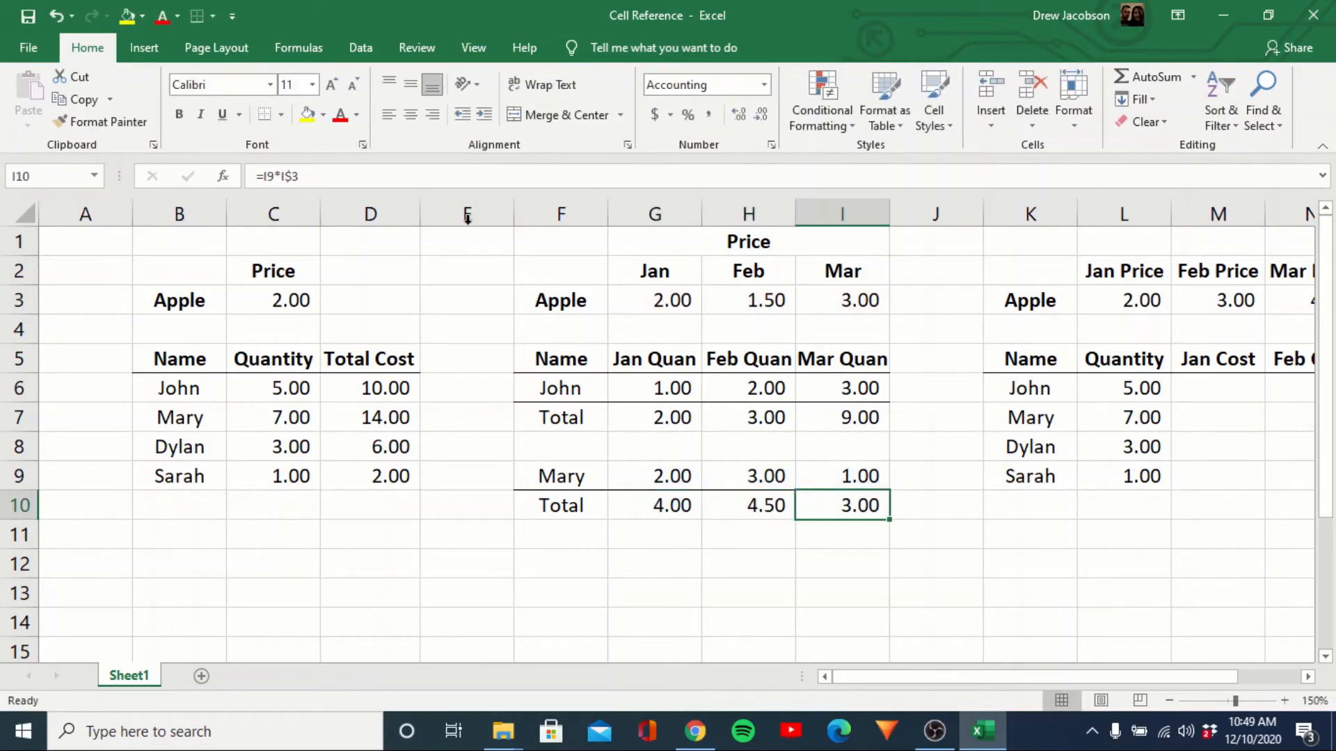
Enter the relative formula =L6*L3 in M6 for the first person's Jan Cost
key(Tab)
key(Tab)
key(Tab)
key(Tab)
key(Tab)
key(Tab)
key(Tab)
key(Tab)
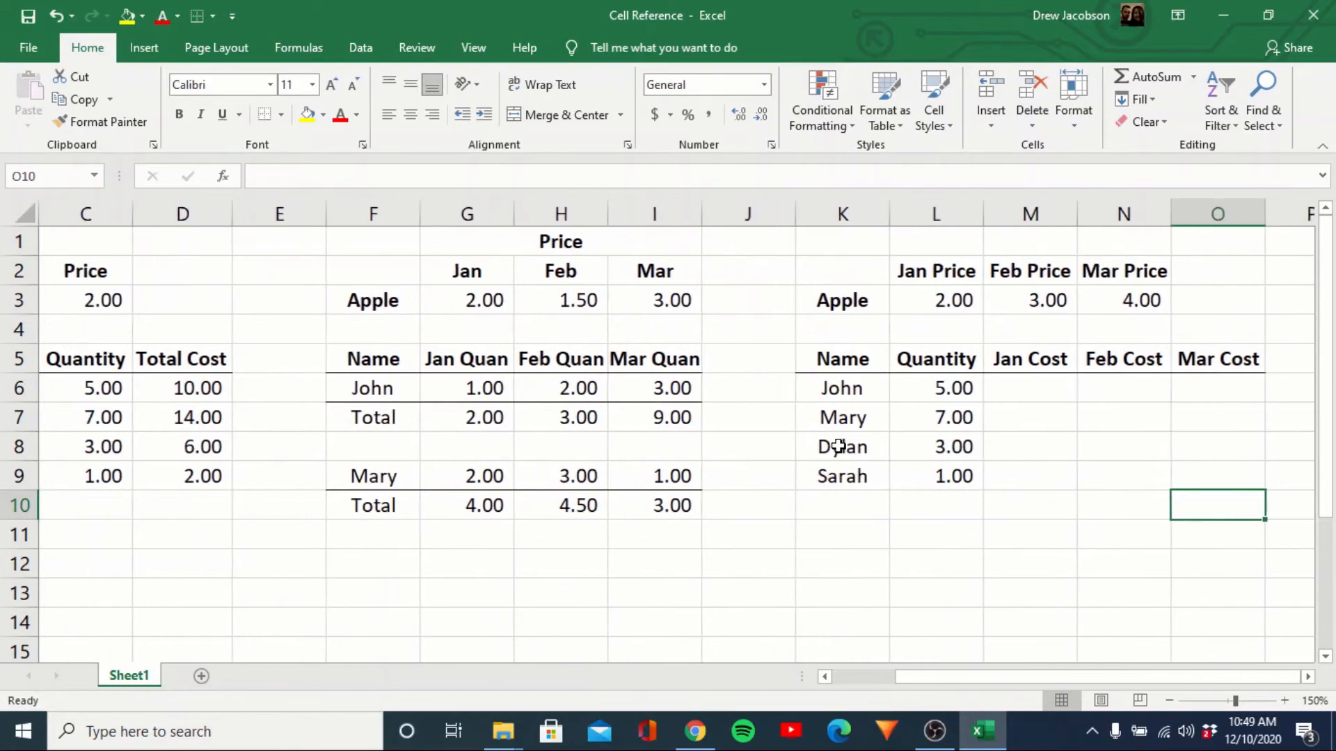
key(Left)
key(Left)
key(Left)
key(Left)
key(Up)
key(Up)
key(Up)
key(Up)
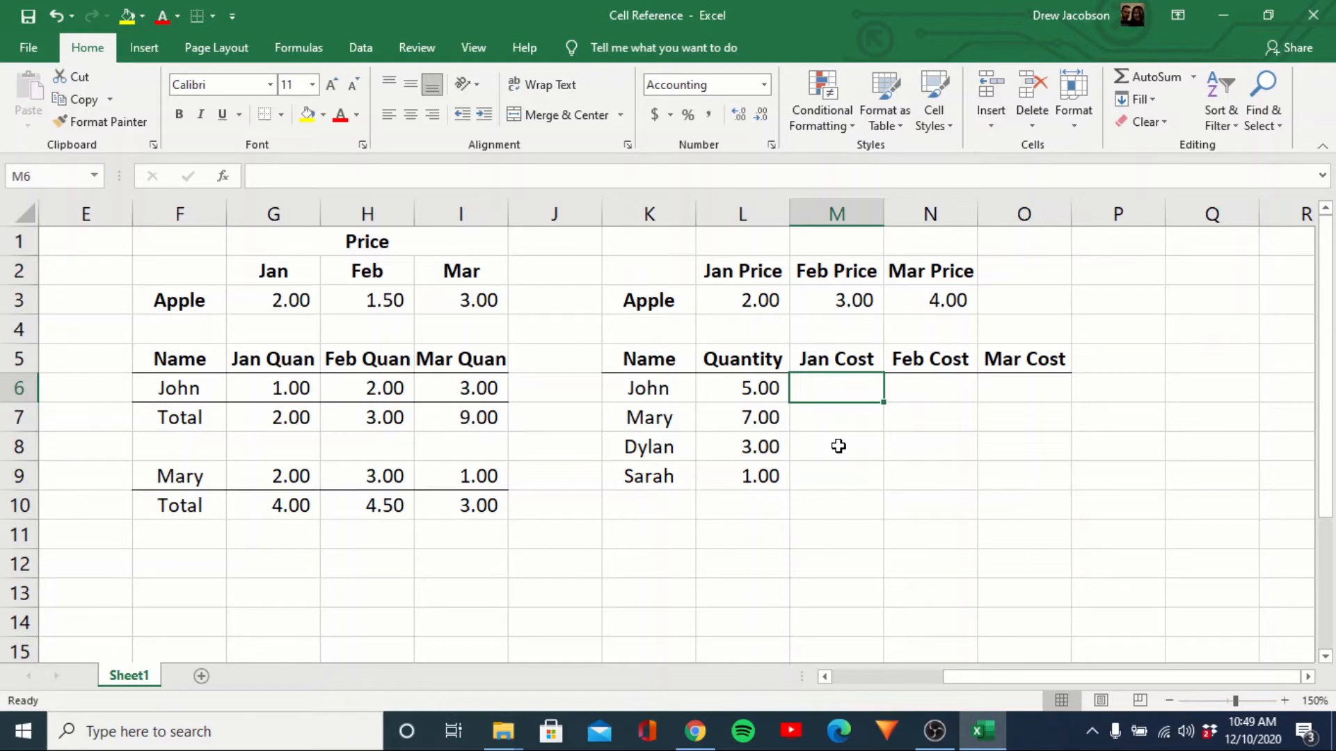
text(=)
key(Left)
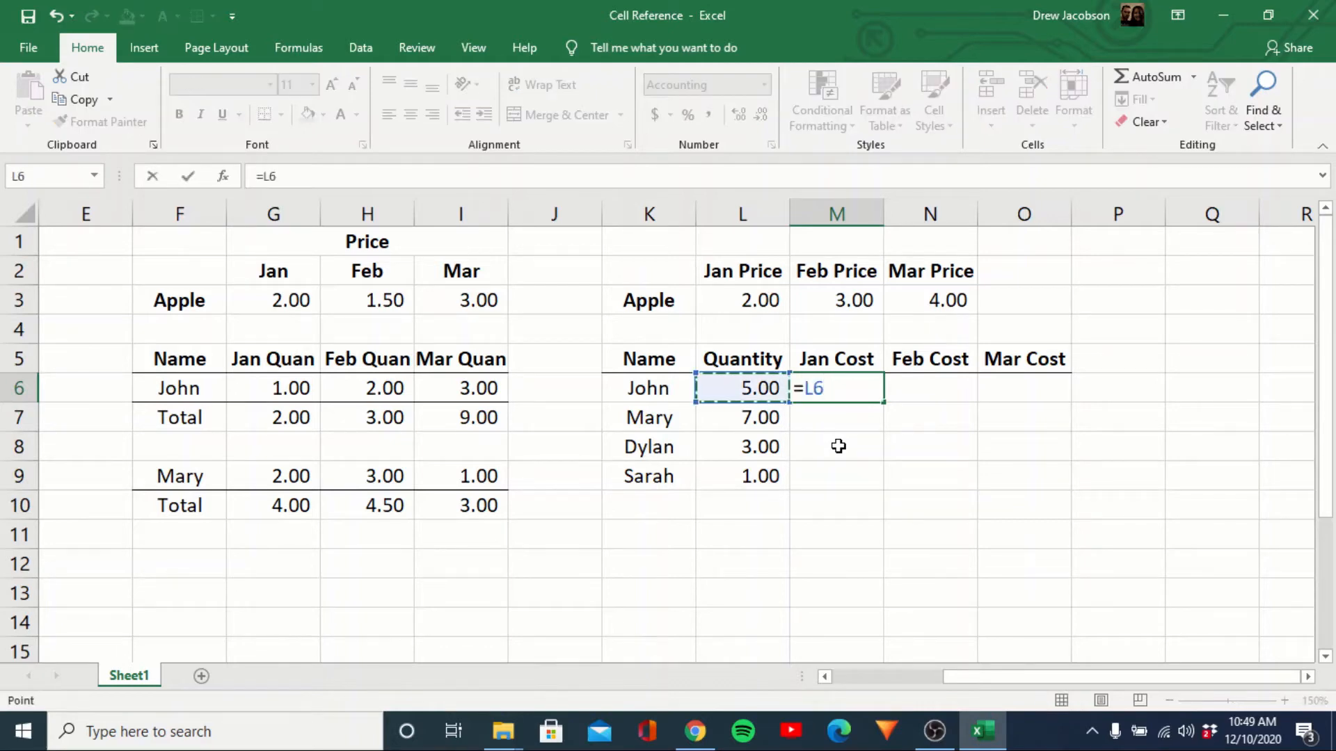
text(*)
key(Up)
key(Up)
key(Up)
key(Left)
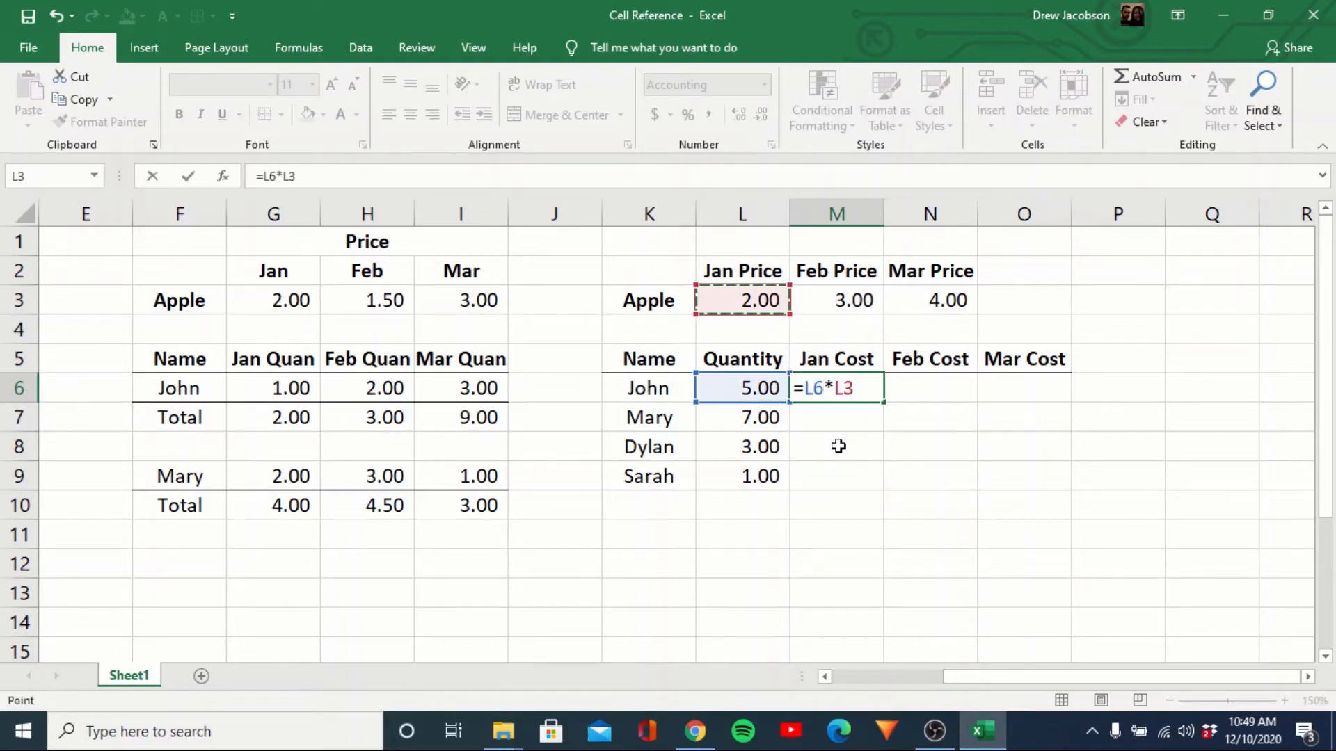
key(Return)
Copy the relative formula from M6 to N6 and O6 under Feb Cost and Mar Cost
key(Up)
key(ctrl+c)
key(Right)
key(ctrl+v)
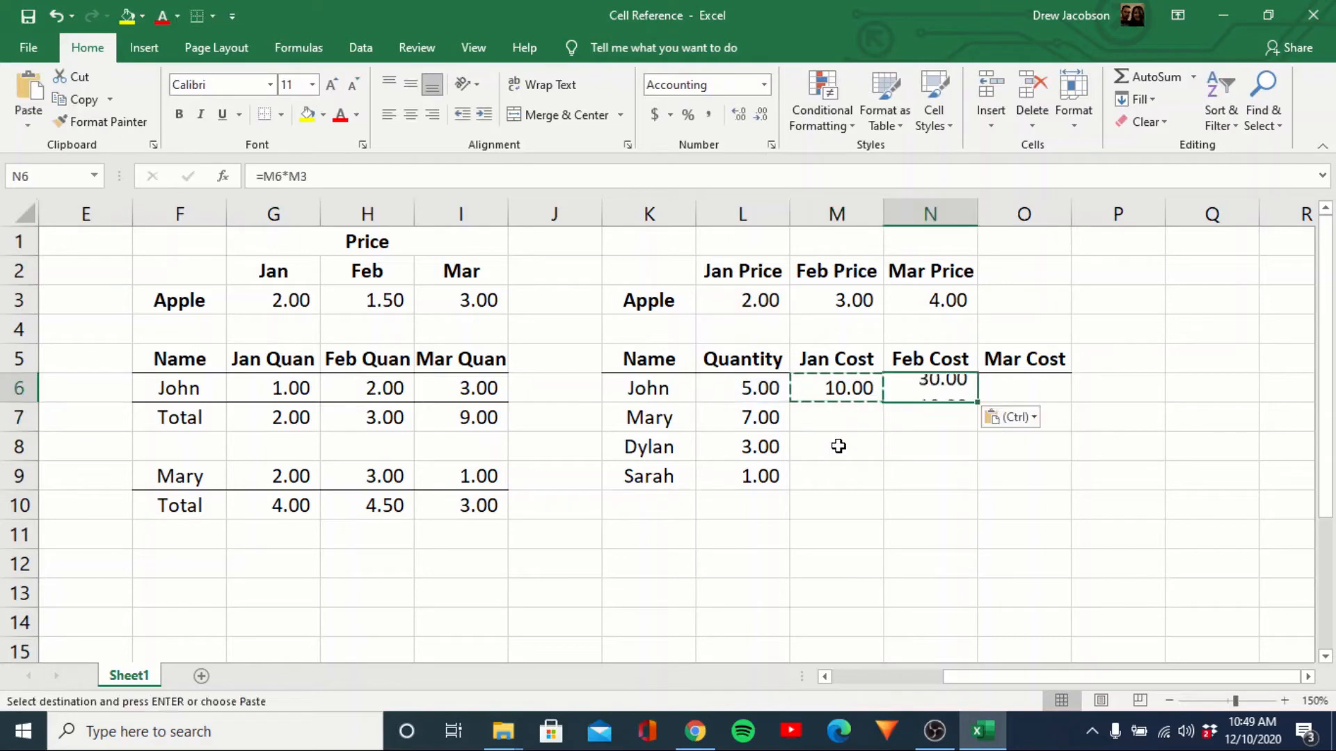
key(Right)
key(ctrl+v)
key(Escape)
Examine which cells the relative cost formulas in M6, N6 and O6 refer to
key(Left)
key(Left)
key(F2)
key(Escape)
key(Right)
key(F2)
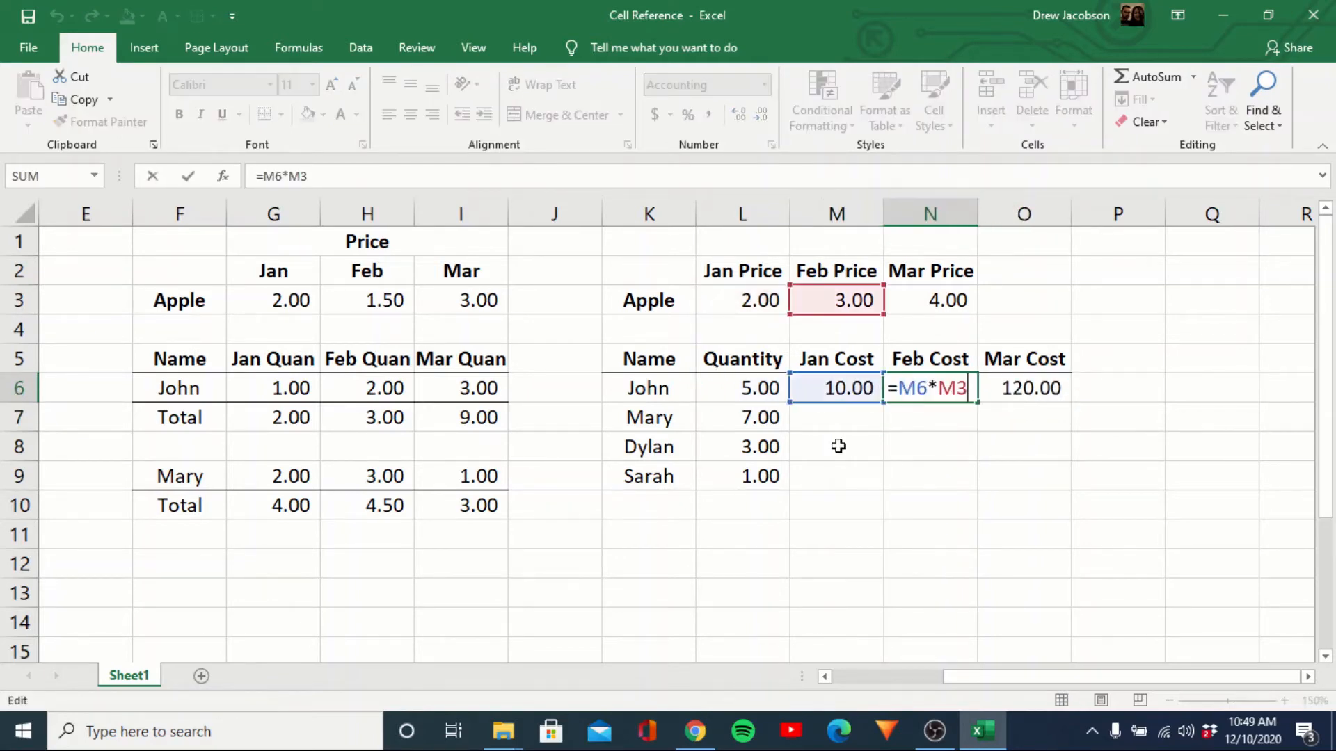
key(Escape)
key(Right)
key(F2)
key(Escape)
key(Left)
key(F2)
key(Escape)
key(Left)
key(F2)
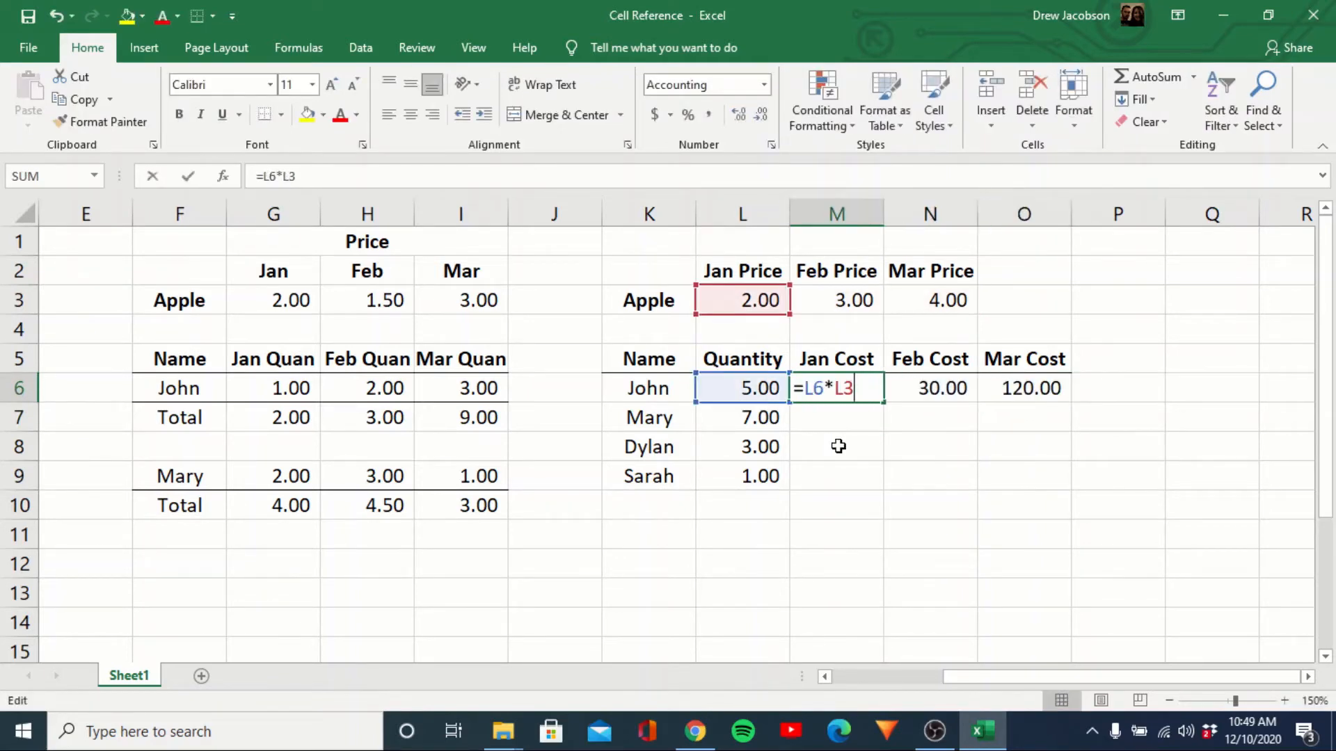
key(Escape)
key(Right)
key(F2)
key(Escape)
key(Right)
key(F2)
key(Escape)
Clear the cost formulas from M6 through O6 and return to M6
key(Left)
key(Left)
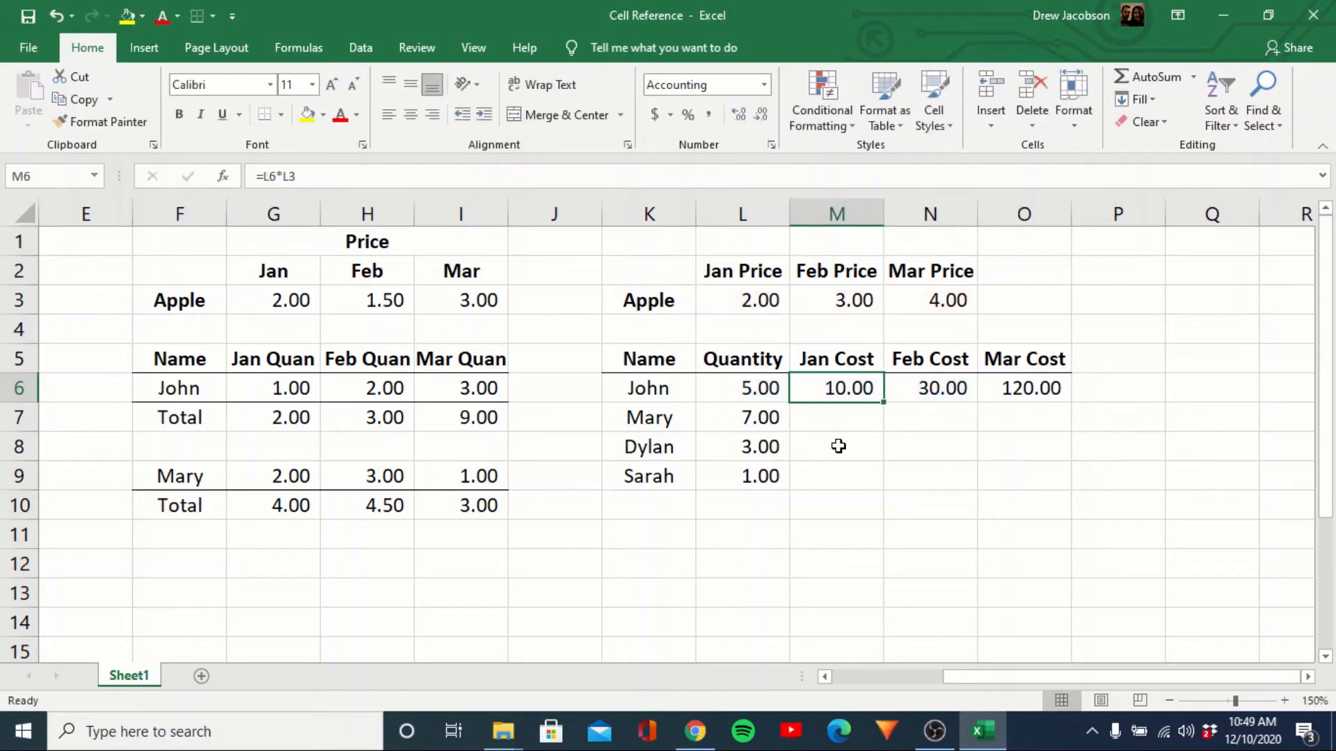
key(shift+Right)
key(shift+Right)
key(Delete)
key(shift+Left)
key(shift+Left)
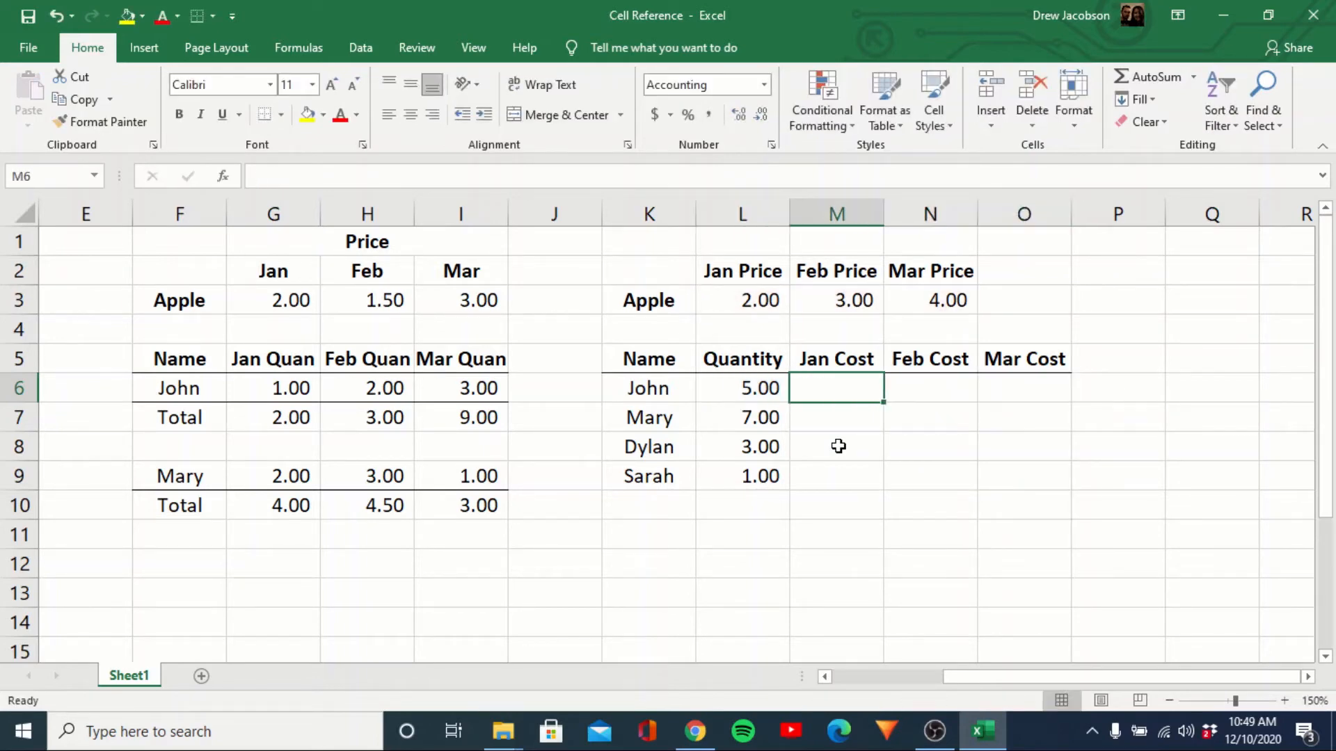
Enter the formula =$L6*L3 in M6, locking the column of the quantity reference
text(=)
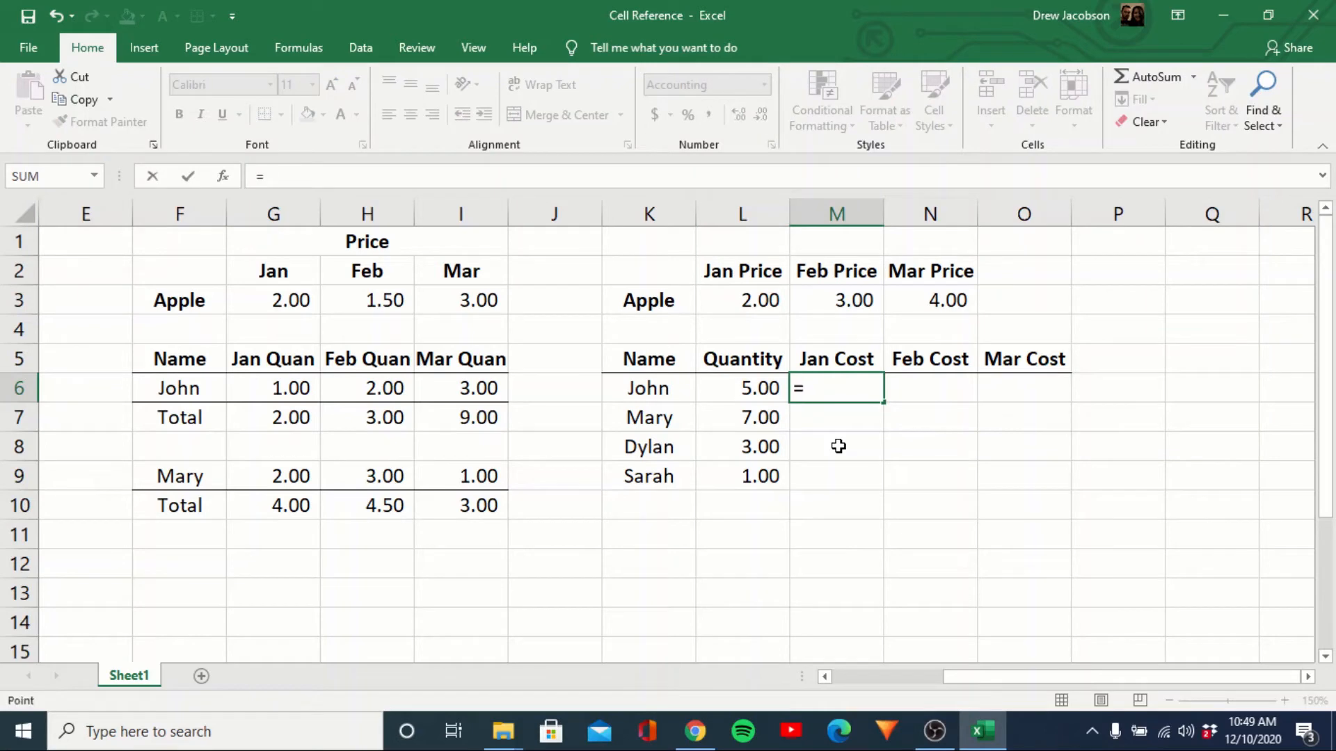
key(Left)
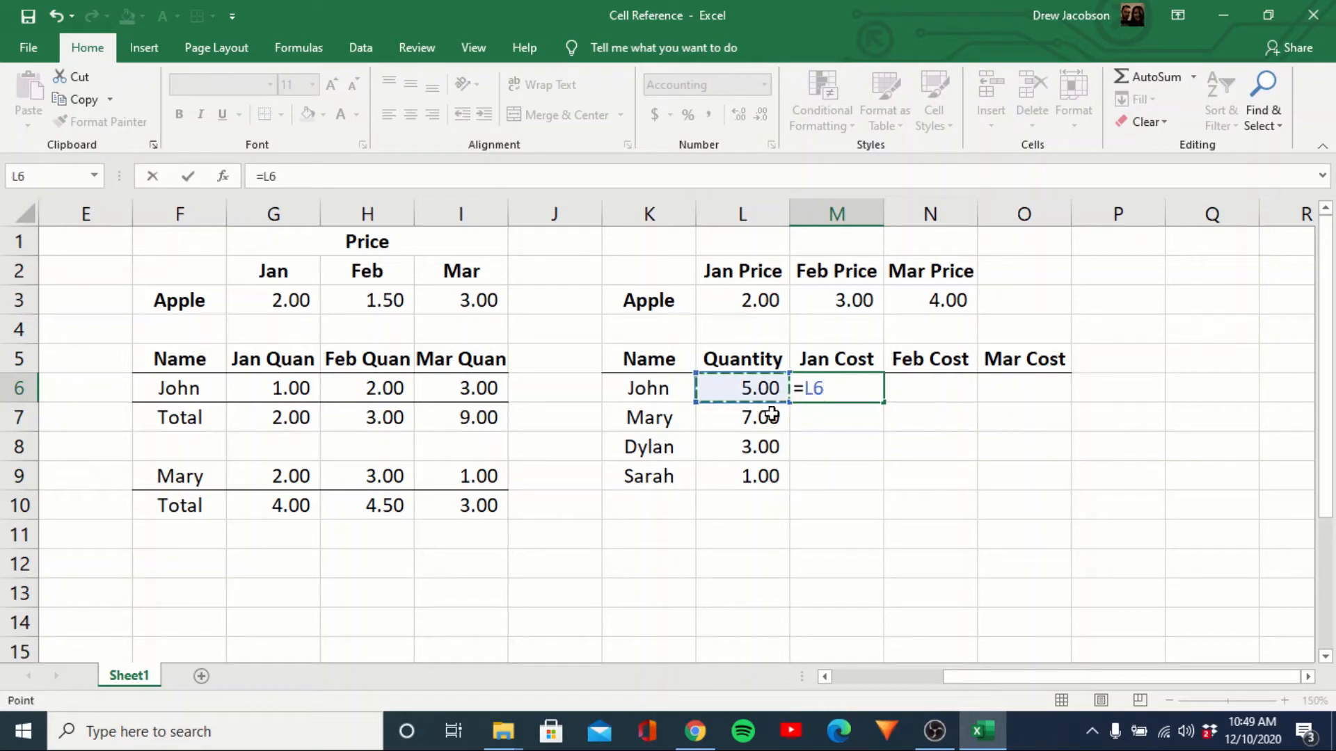
key(F2)
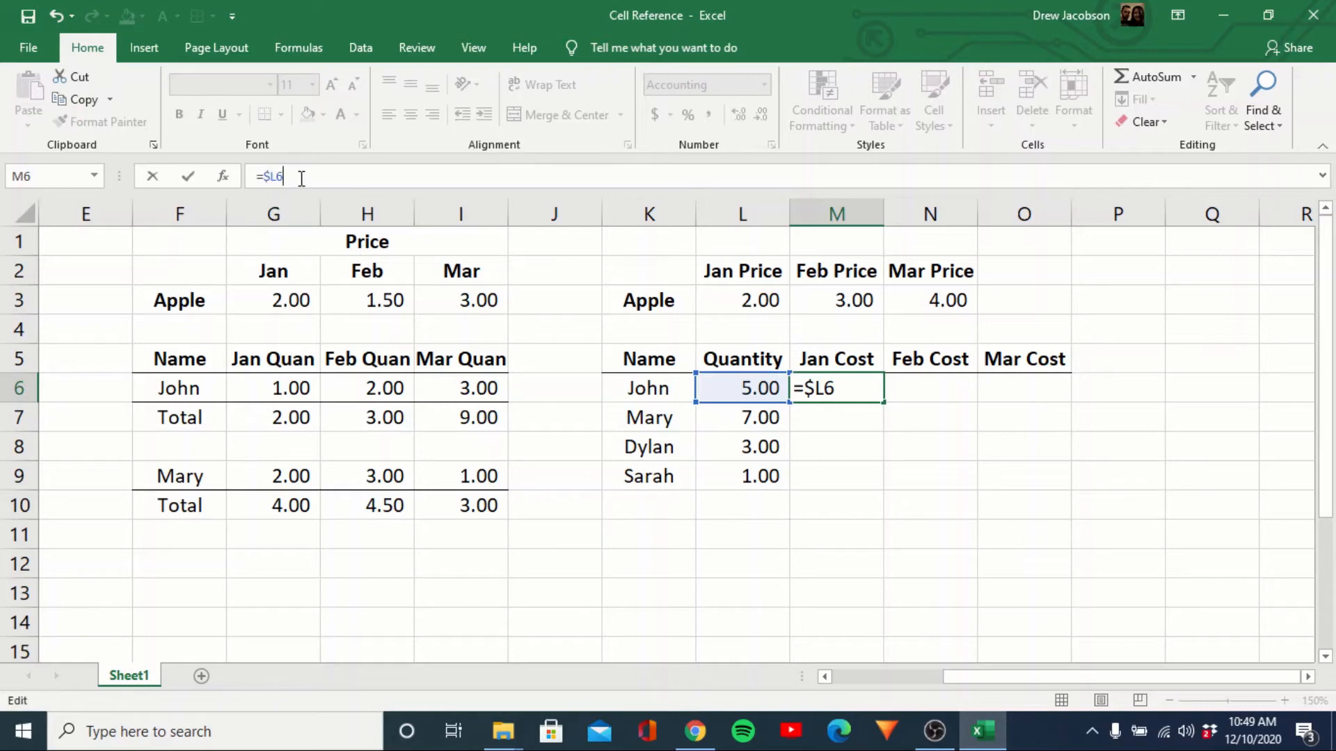
click(758, 298)
key(Return)
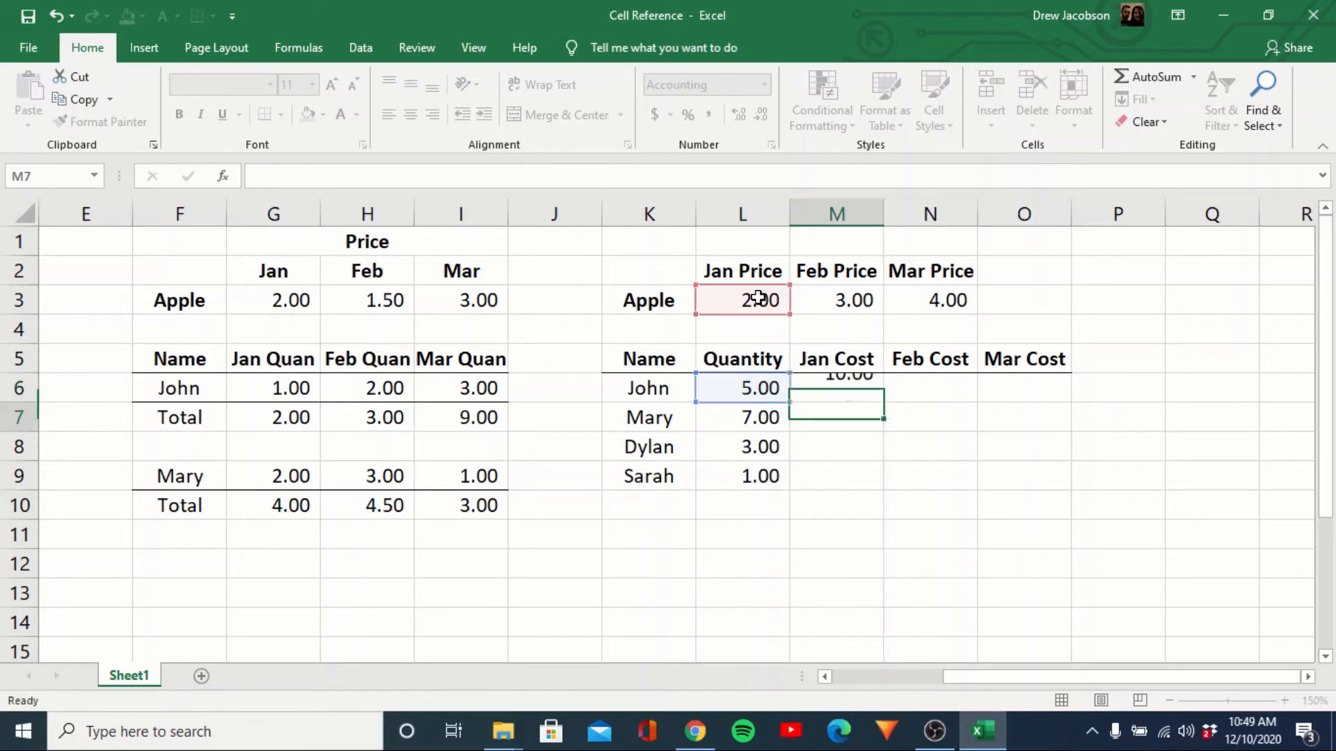
Copy the column-locked formula from M6 to N6 and O6
key(Up)
key(ctrl+c)
key(Right)
key(ctrl+v)
key(Right)
key(ctrl+v)
key(Escape)
Check the quantity and price references of the column-locked formulas in M6, N6 and O6
key(Left)
key(Left)
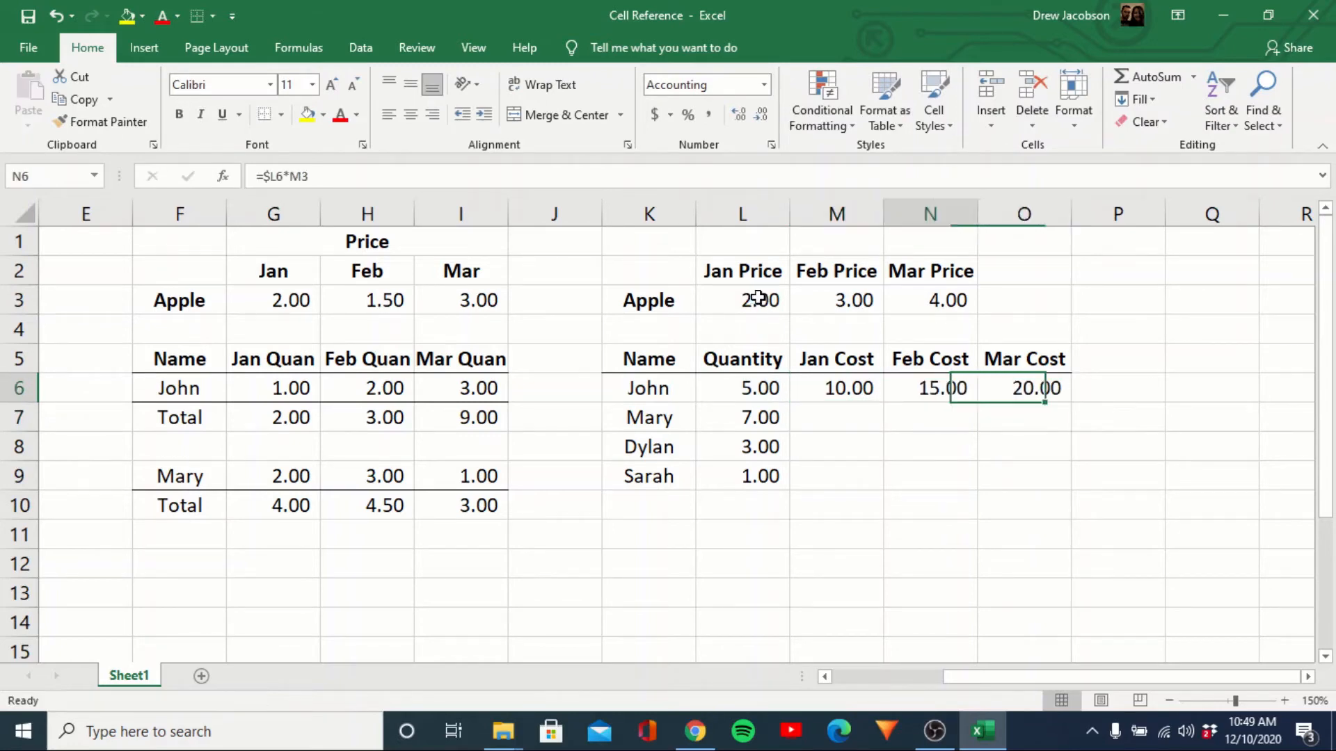
key(F2)
key(Escape)
key(Right)
key(F2)
key(Escape)
key(Right)
key(F2)
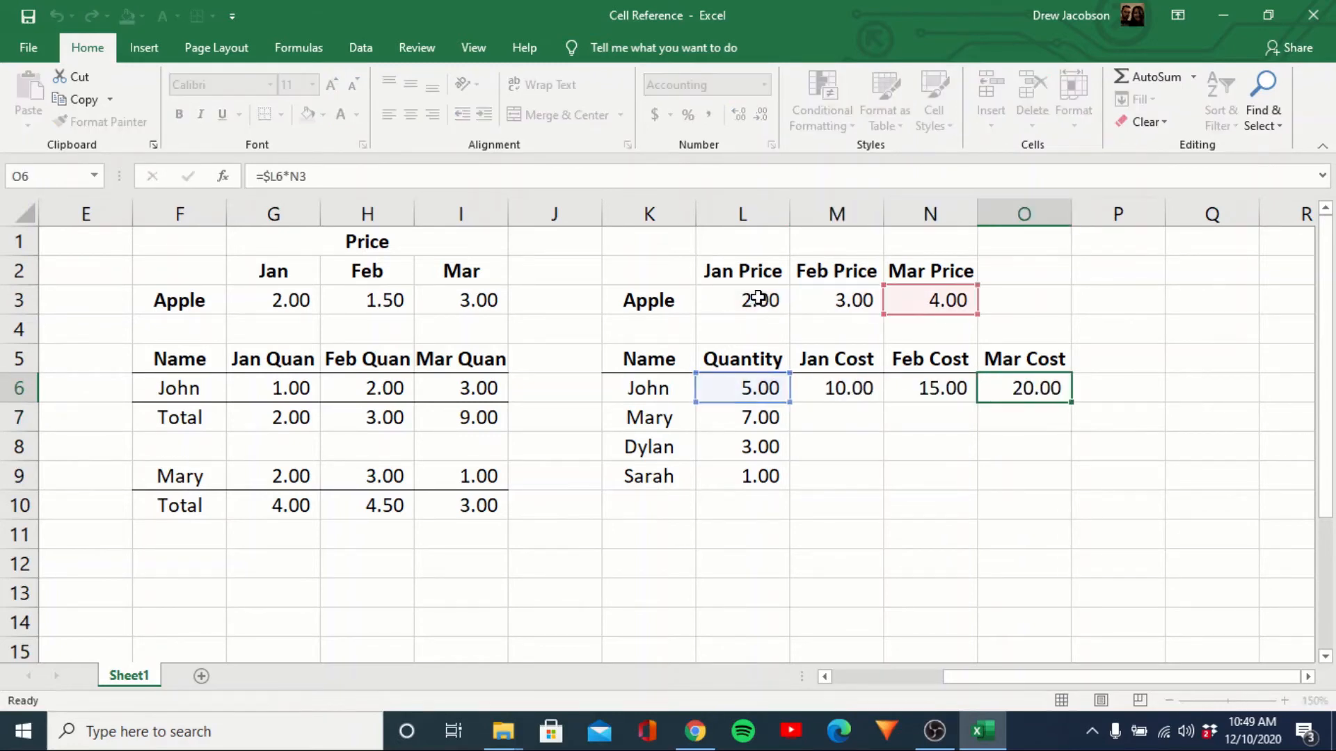
key(Escape)
key(Left)
key(F2)
key(Escape)
key(Left)
key(Right)
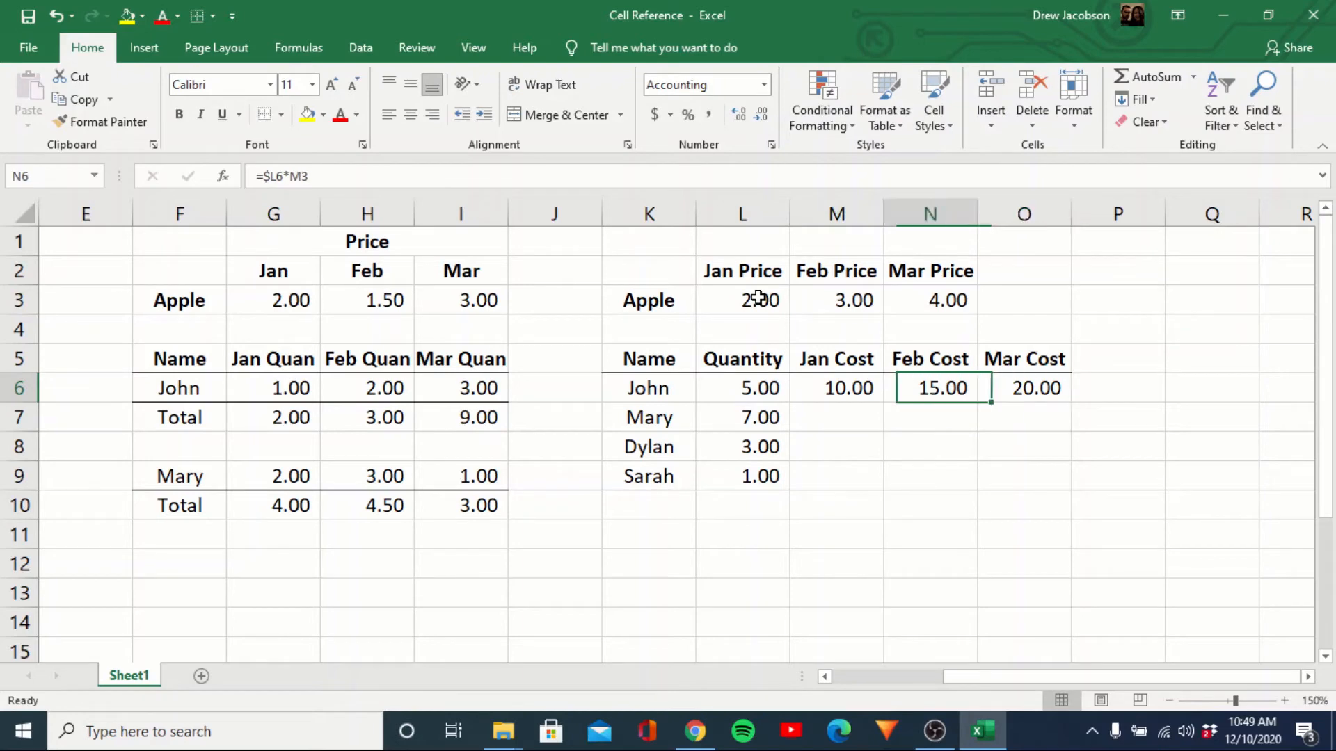
key(Left)
key(F2)
key(Escape)
Copy the cost formulas in M6 through O6 down to rows 7, 8 and 9
key(ctrl+shift+Right)
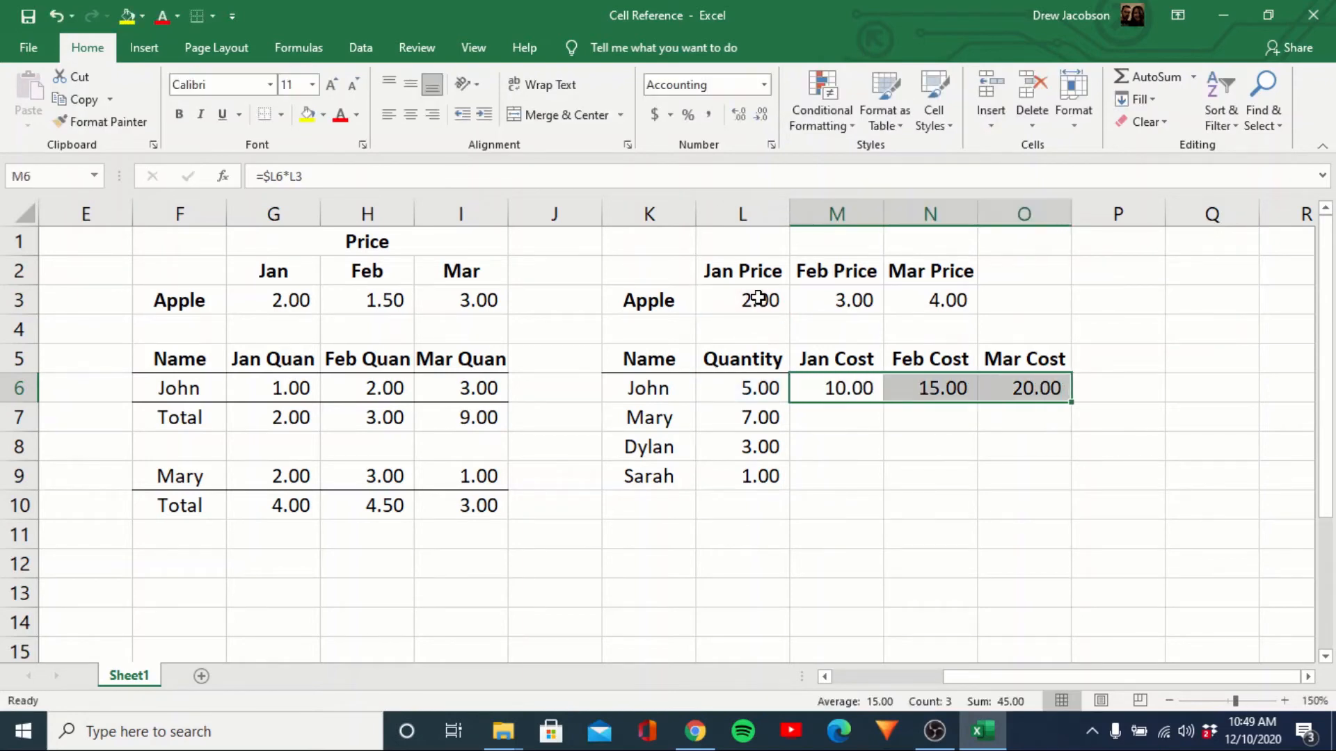
key(ctrl+c)
key(Down)
key(ctrl+v)
key(Down)
key(ctrl+v)
key(Down)
key(ctrl+v)
key(Escape)
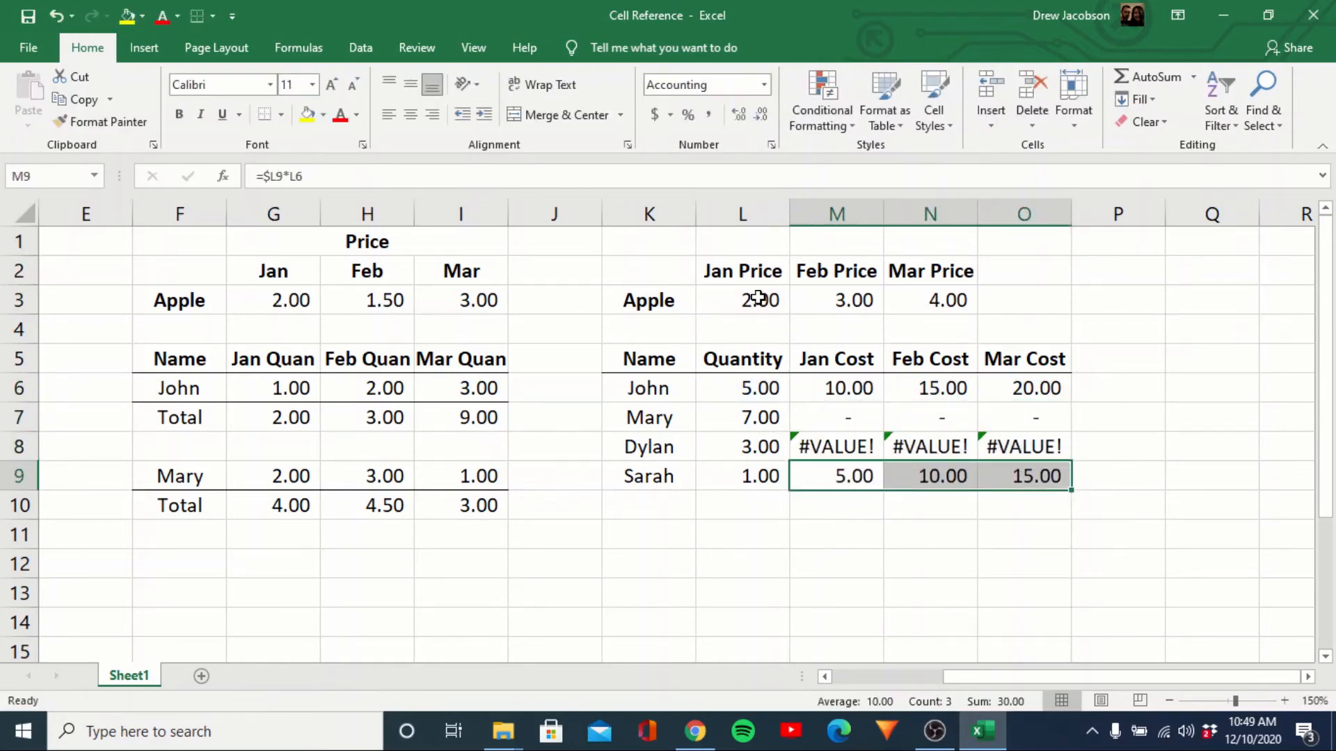
Check which quantity and price cells the copied January cost formulas in M7 and M8 reference
key(Up)
key(Up)
key(F2)
key(Escape)
key(Down)
key(F2)
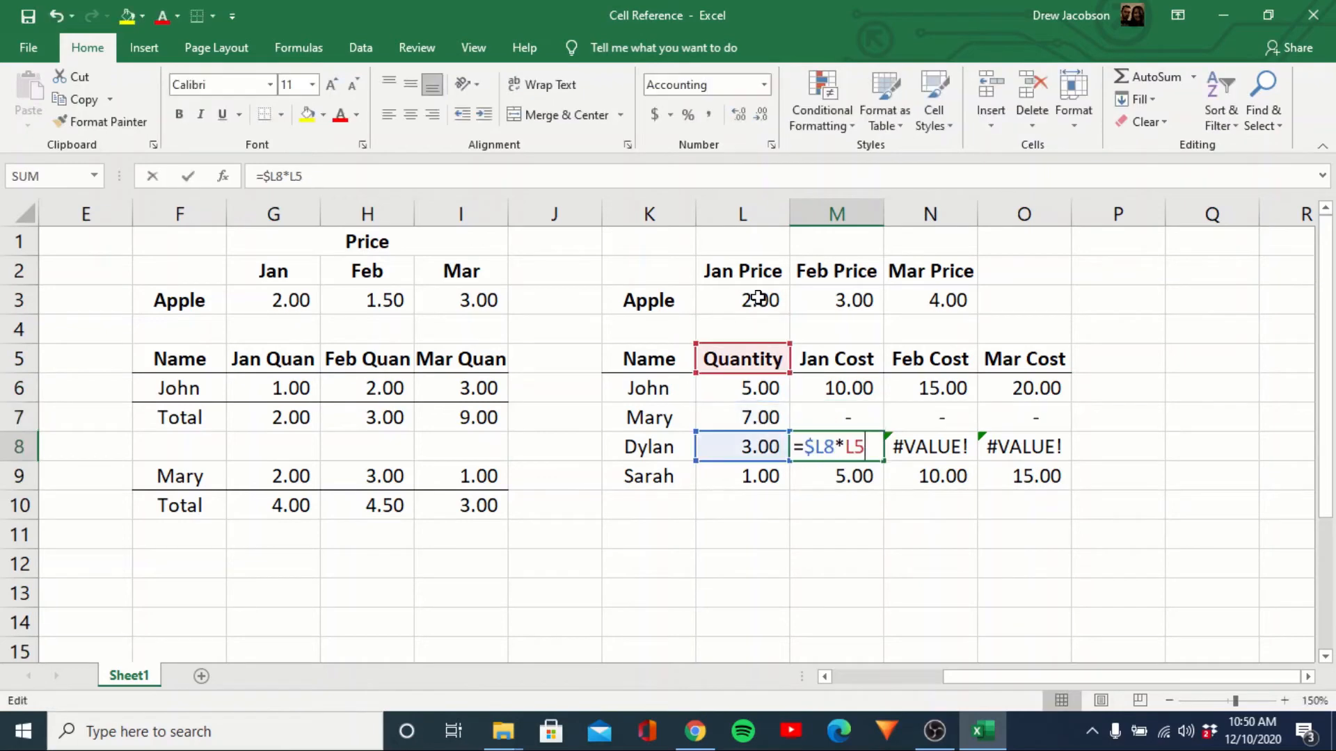
key(Escape)
Check the quantity and price references of the February cost formulas in N9, N8 and N7
key(Down)
key(Right)
key(F2)
key(Escape)
key(Up)
key(F2)
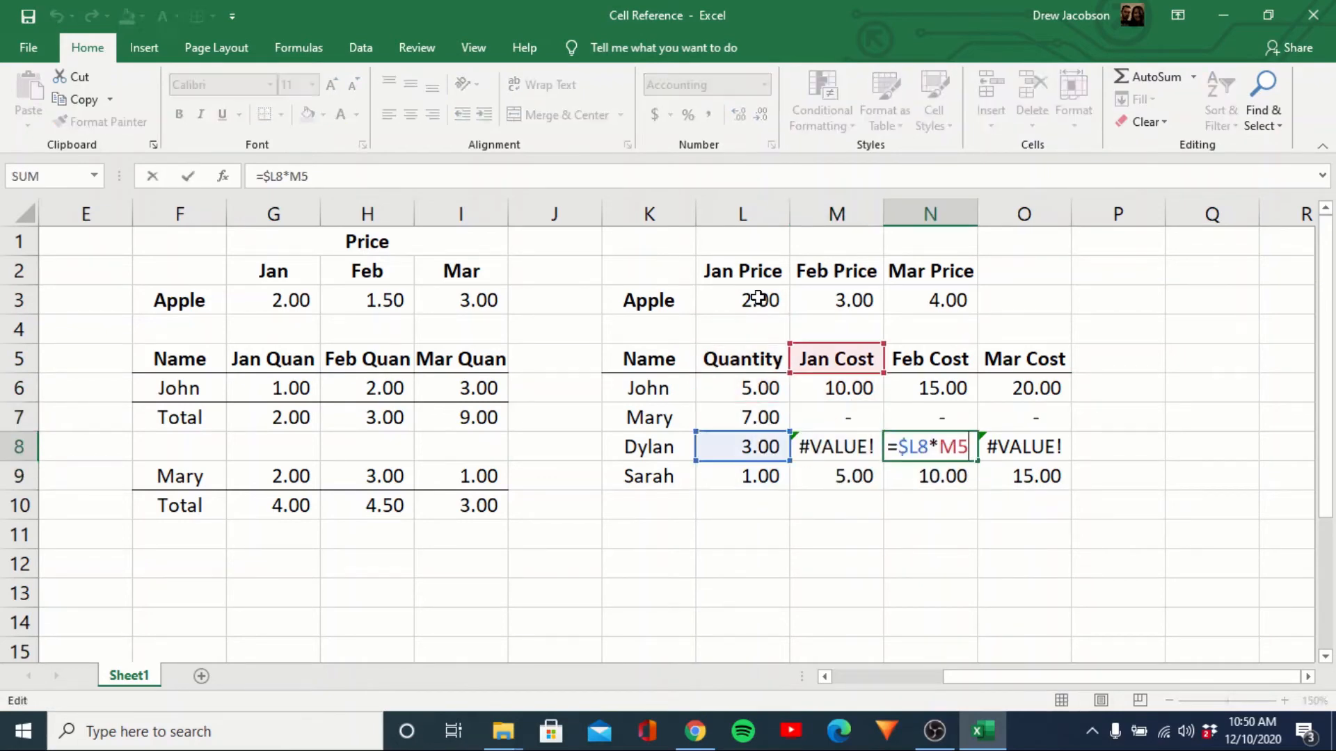
key(Escape)
key(Up)
key(F2)
key(Escape)
Check the quantity and price references of the March cost formulas in O7, O8 and O9
key(Right)
key(F2)
key(Escape)
key(Down)
key(F2)
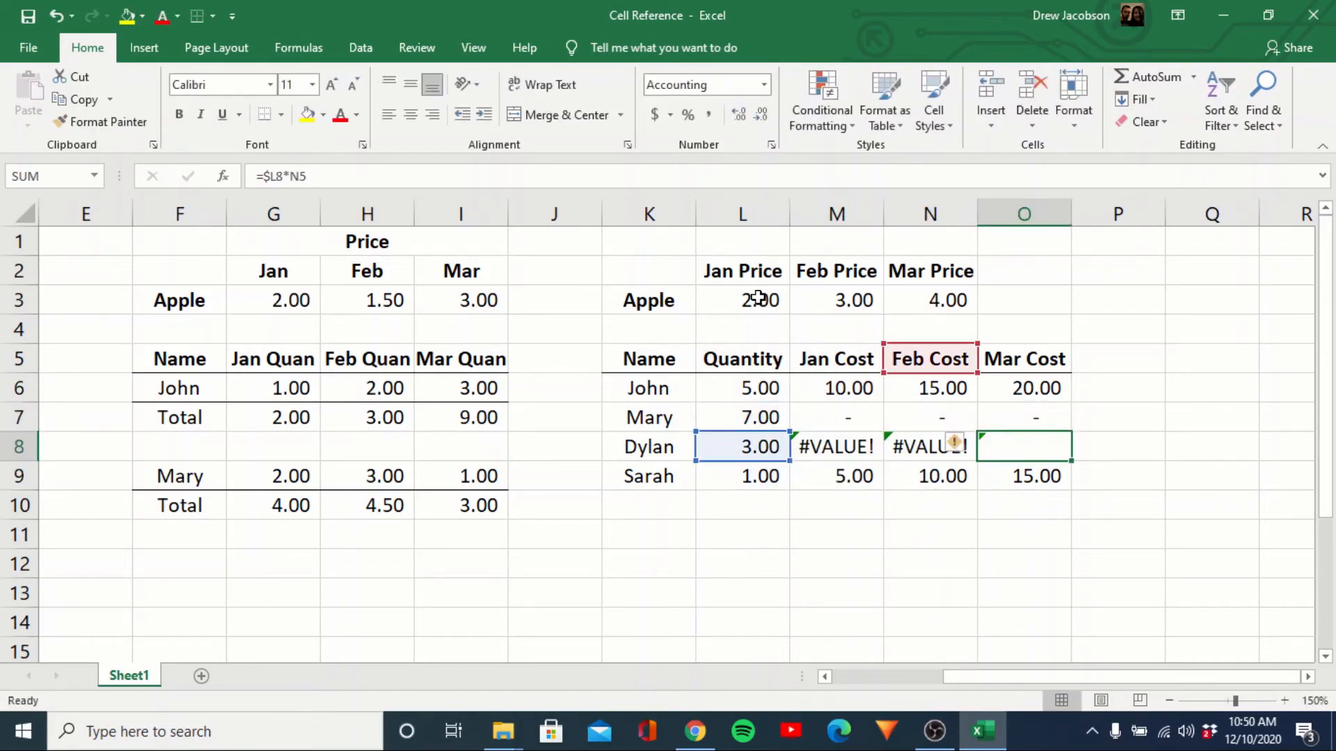
key(Escape)
key(Down)
key(F2)
key(Escape)
Clear all cost formulas in M6 through O9
key(Left)
key(Left)
key(Up)
key(Up)
key(shift+Down)
key(shift+Down)
key(shift+Right)
key(shift+Right)
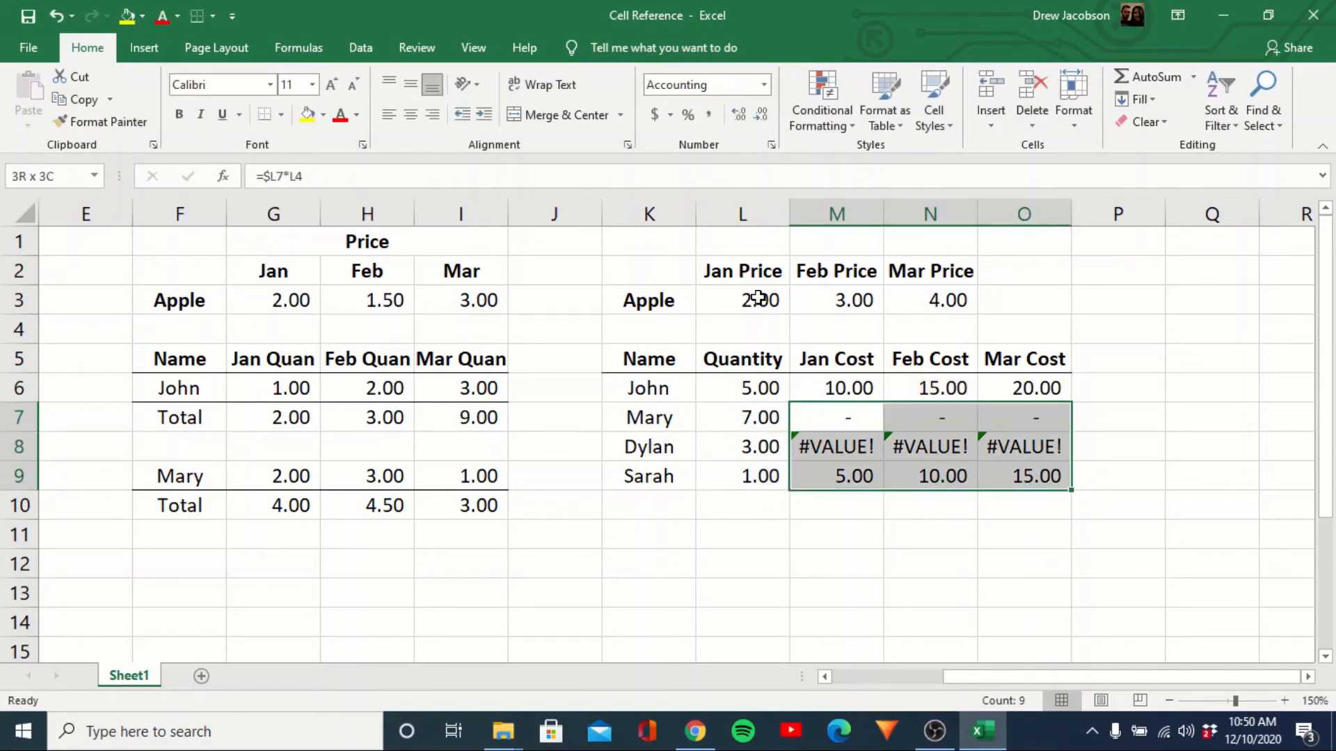
key(Delete)
key(Up)
key(shift+Right)
key(shift+Right)
key(Delete)
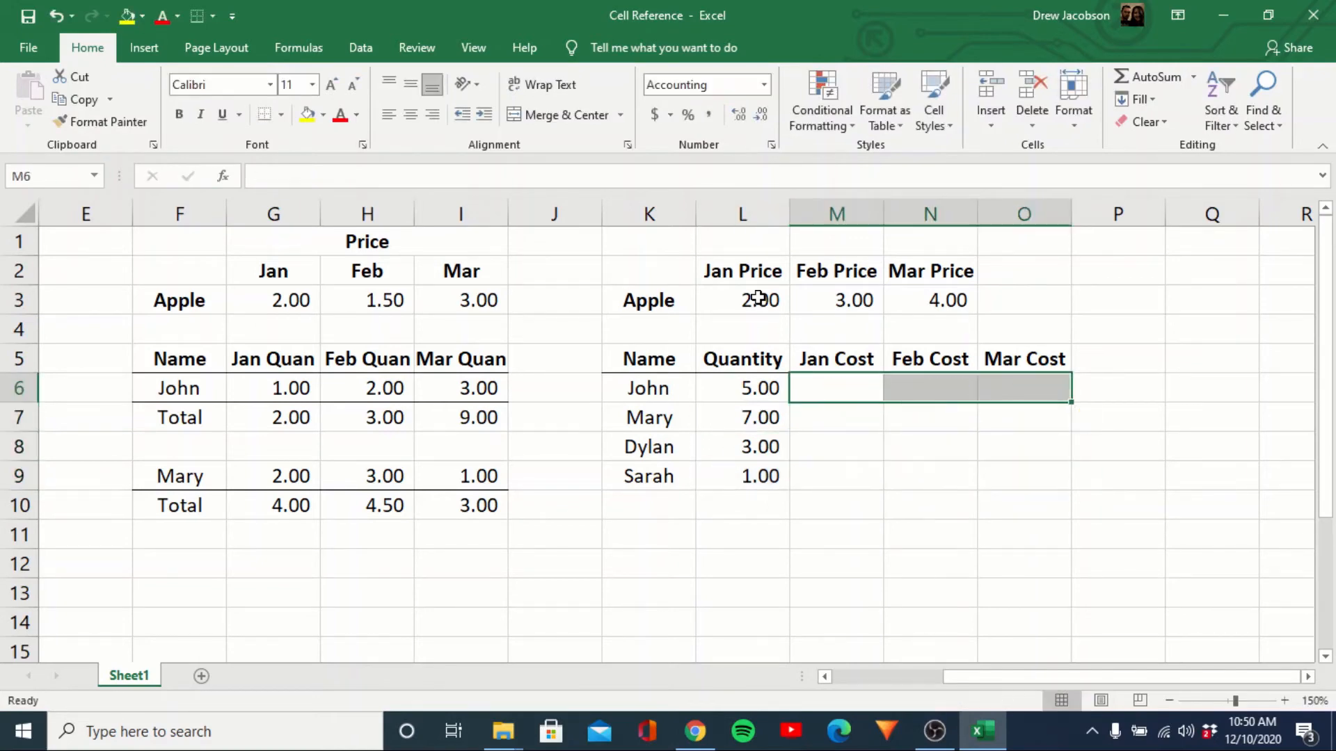
Enter the formula =$L6*L$3 in M6, locking the quantity's column and the price's row
key(shift+Left)
key(shift+Left)
text(=)
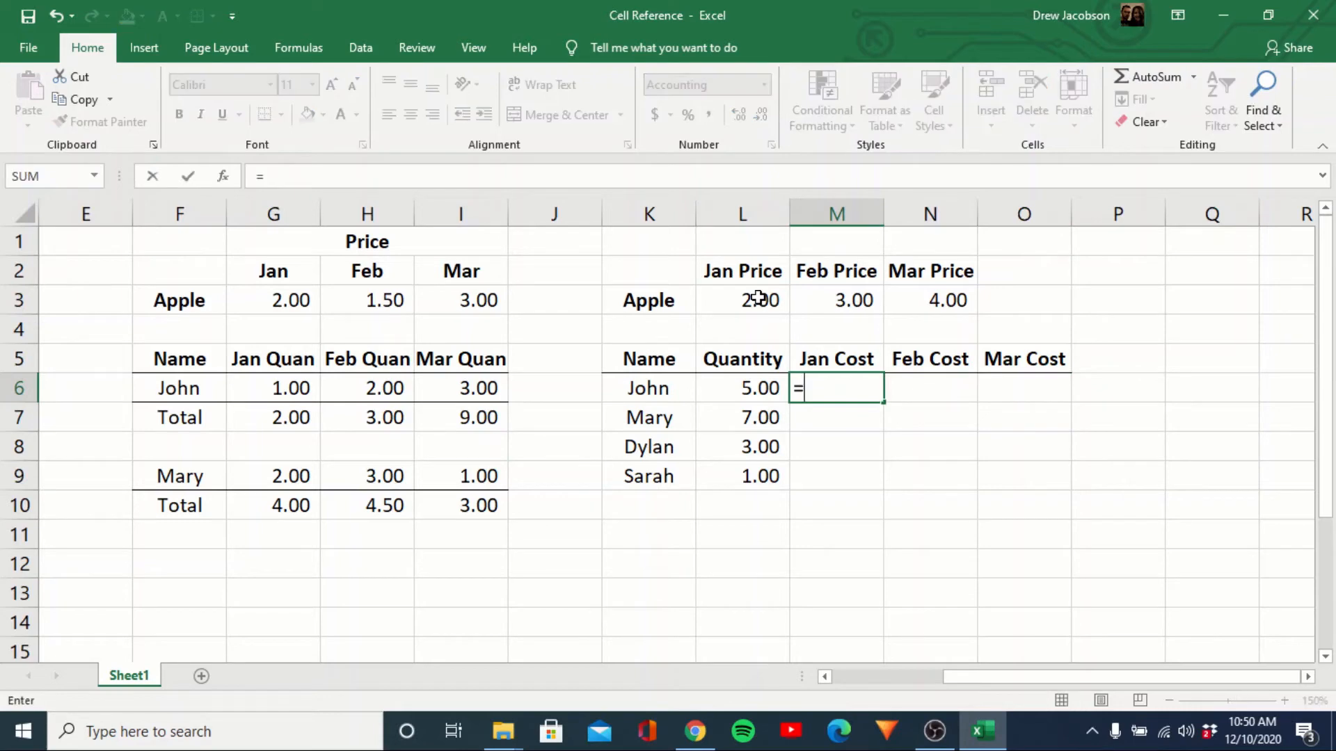
key(Left)
click(263, 176)
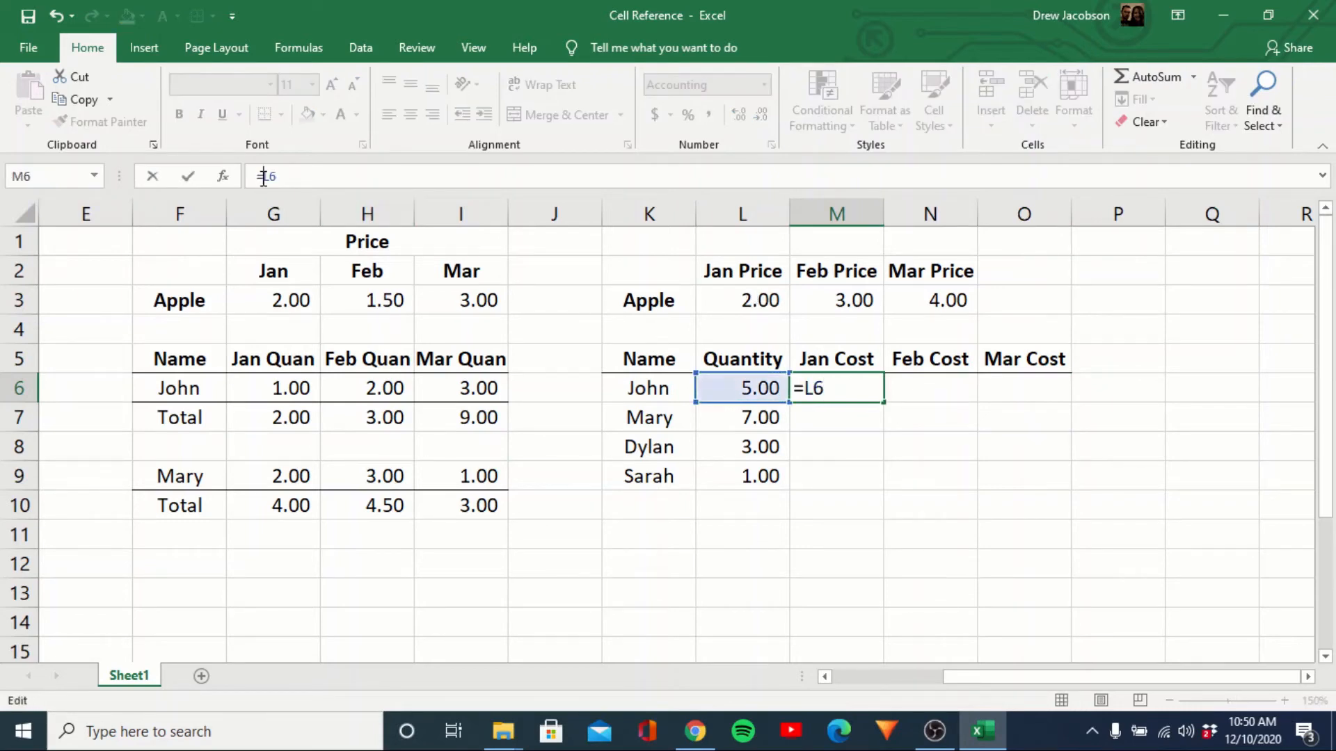
click(742, 306)
click(297, 176)
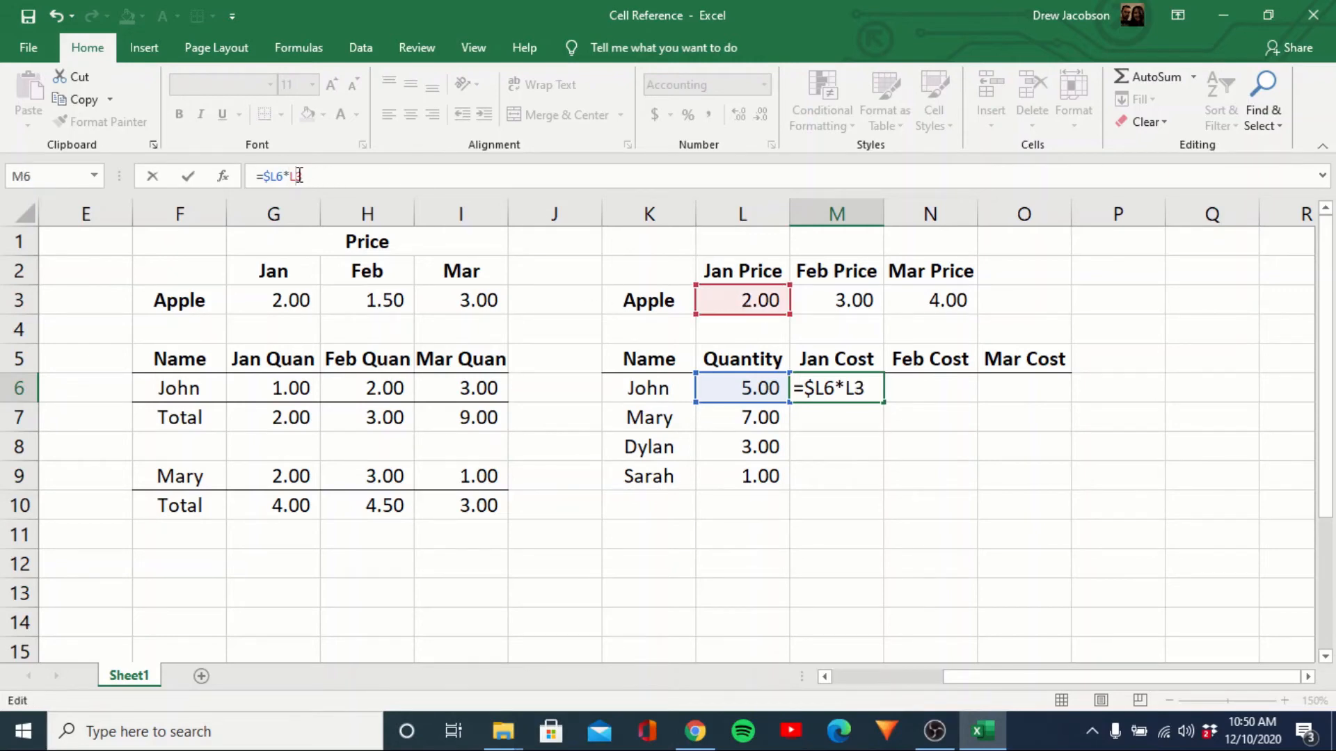
key(Return)
Copy the mixed-reference formula from M6 to N6 and O6
key(Up)
key(ctrl+c)
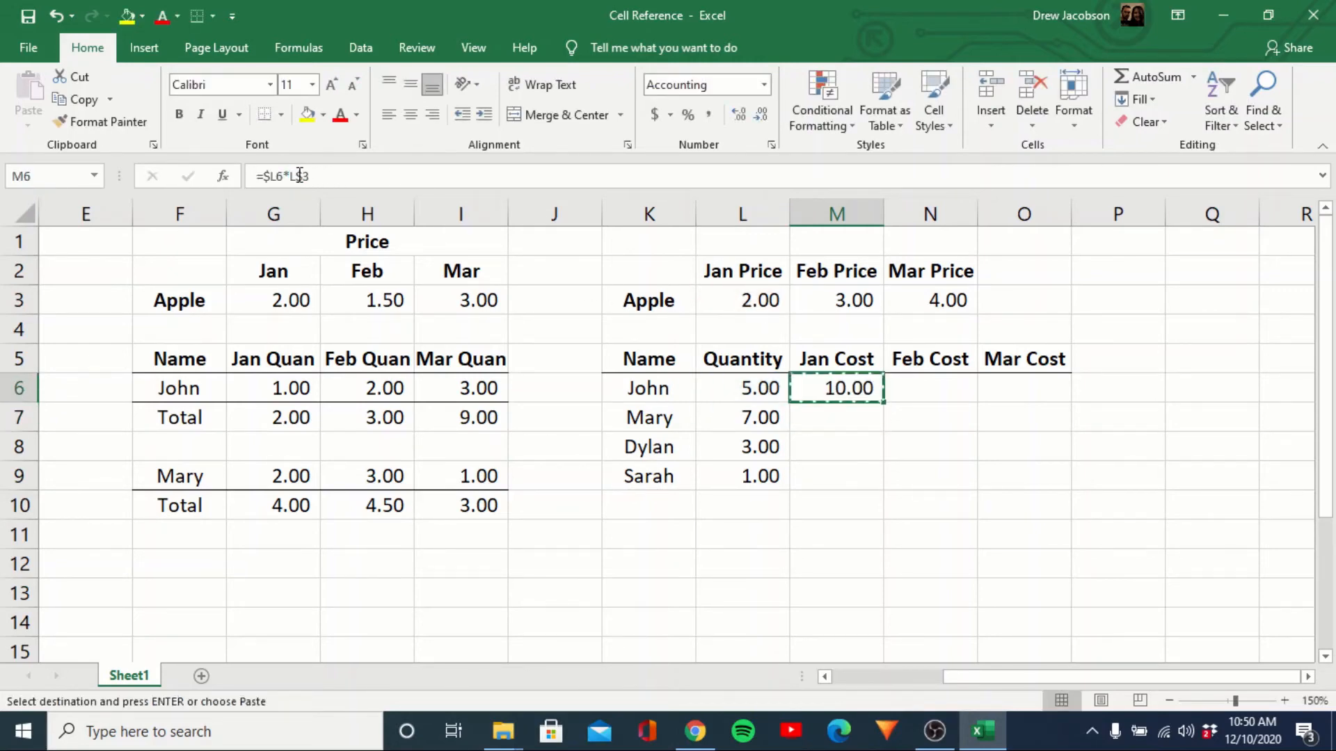
key(Right)
key(ctrl+v)
key(Right)
key(ctrl+v)
Copy the mixed-reference formulas in M6 through O6 down to rows 7, 8 and 9
key(Left)
key(Left)
key(shift+Right)
key(shift+Right)
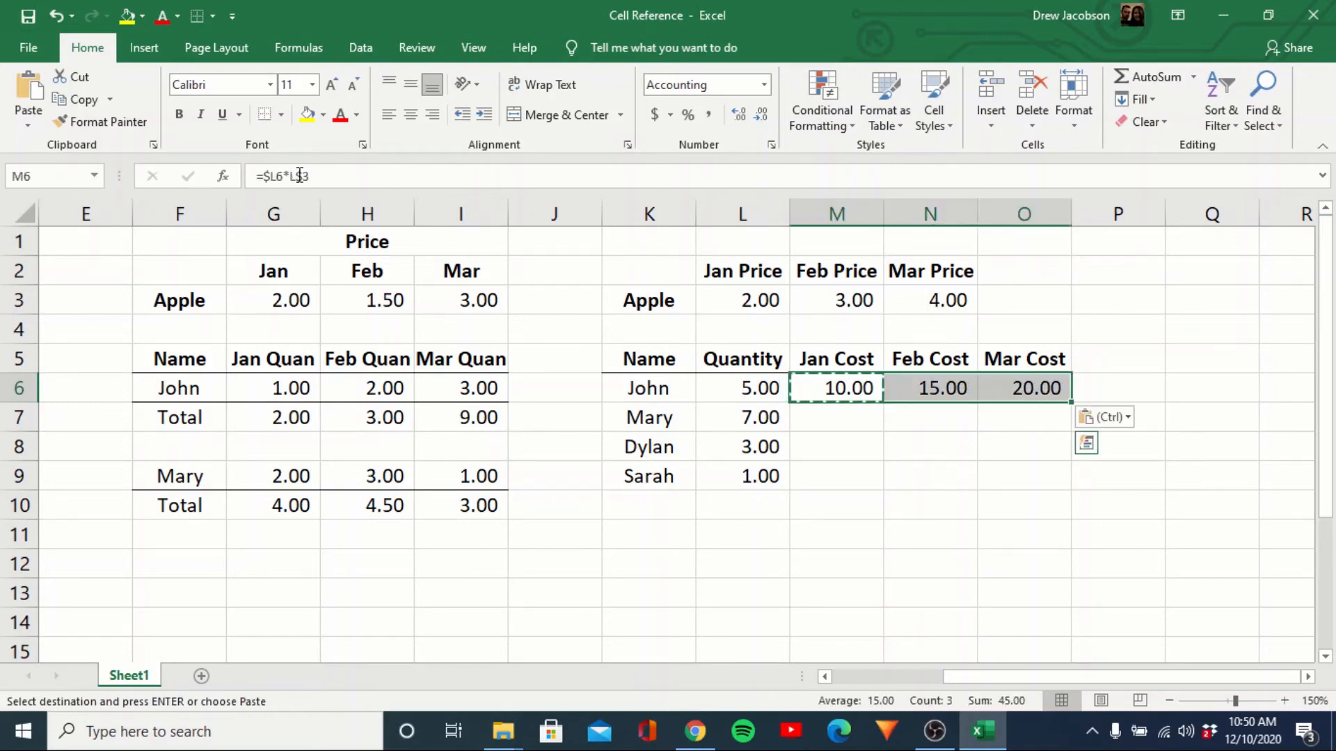
key(ctrl+c)
key(Down)
key(ctrl+v)
key(Down)
key(ctrl+v)
key(Down)
key(ctrl+v)
key(Escape)
Check the quantity and price references of the mixed-reference formulas in M7 and M6
key(Up)
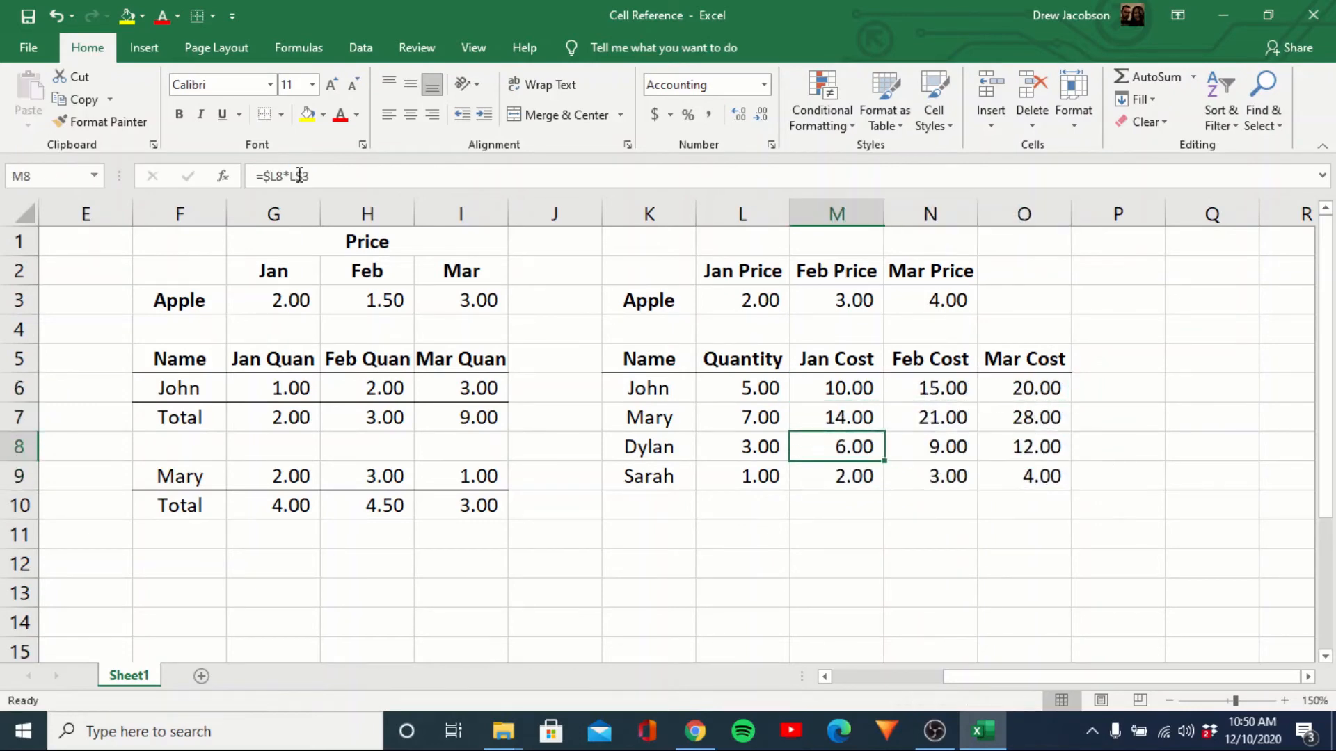
key(Up)
key(F2)
key(Escape)
key(Up)
key(F2)
key(Escape)
Check the quantity and price references of the mixed-reference formulas in N6, N7 and N9
key(Right)
key(F2)
key(Escape)
key(Down)
key(F2)
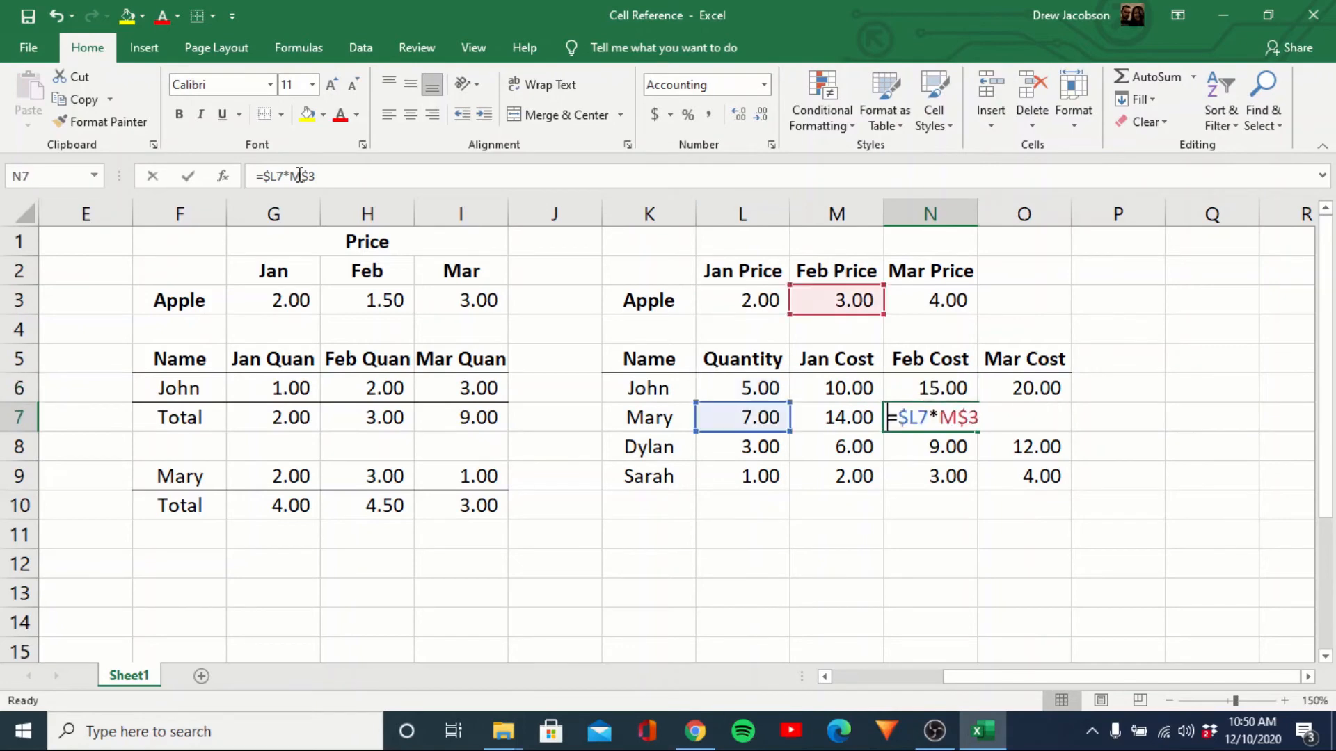
key(Escape)
key(Down)
key(Down)
key(F2)
key(Escape)
Check the quantity and price references of the mixed-reference formulas in O9, O8 and O7
key(Right)
key(F2)
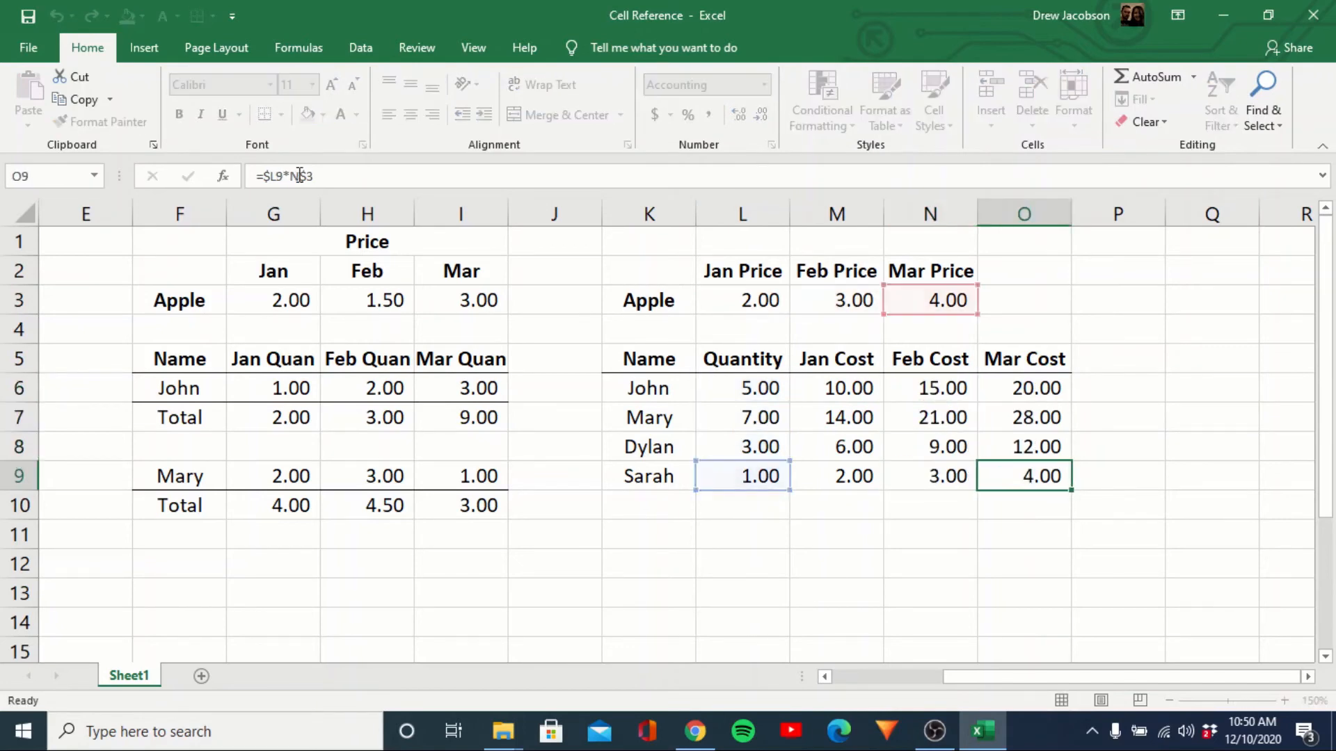
key(Escape)
key(Up)
key(F2)
key(Escape)
key(Up)
key(F2)
key(Escape)
Open the total cost formula in D6 and cycle its price reference C3 through the relative, absolute and mixed forms
key(Up)
key(Left)
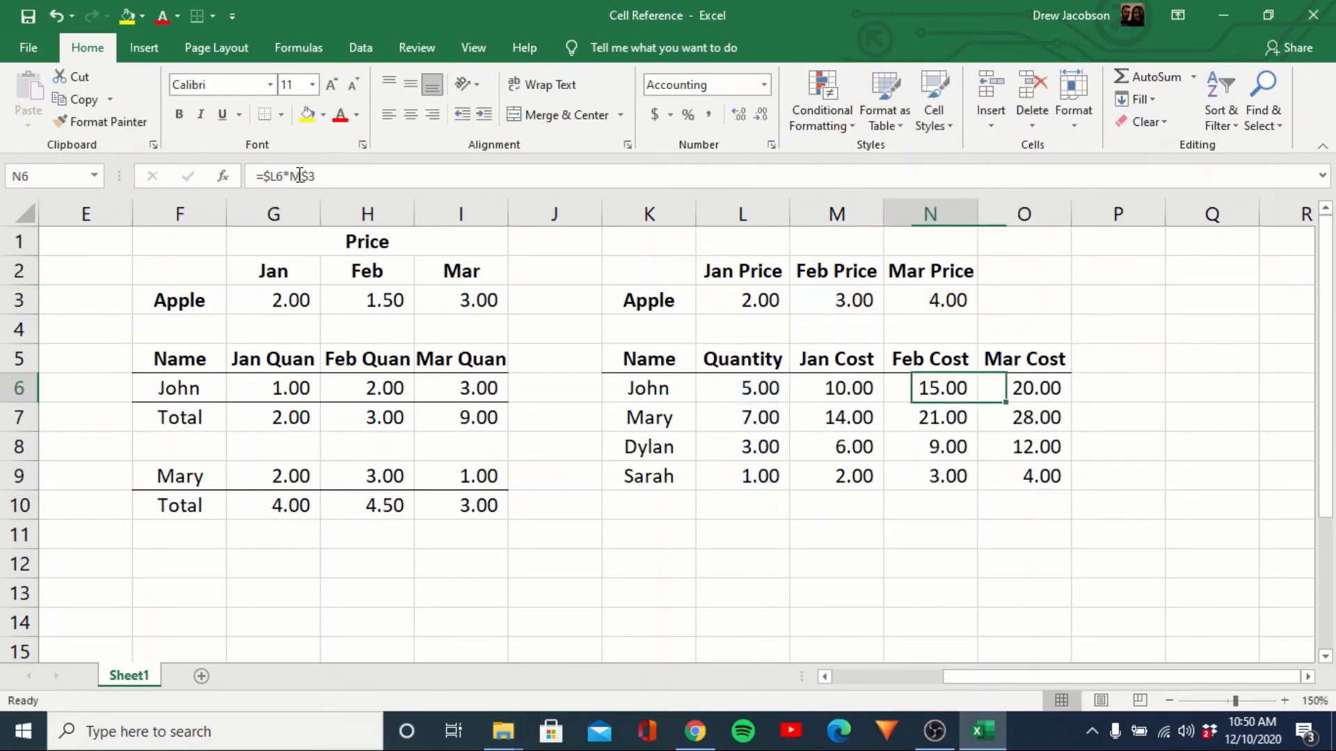
key(Left)
key(Left)
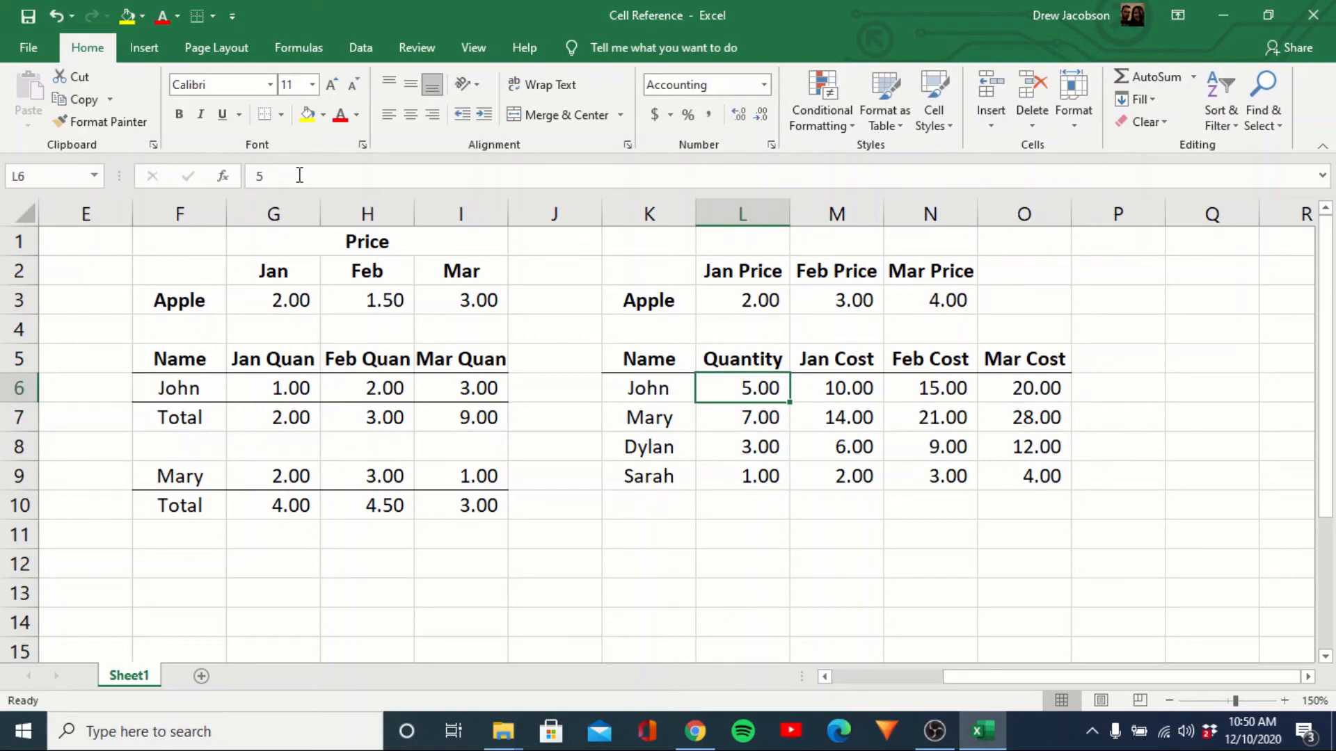
key(Left)
key(Left)
key(Left)
key(Left)
key(Left)
key(Left)
key(Left)
key(Left)
key(Left)
key(Left)
key(Left)
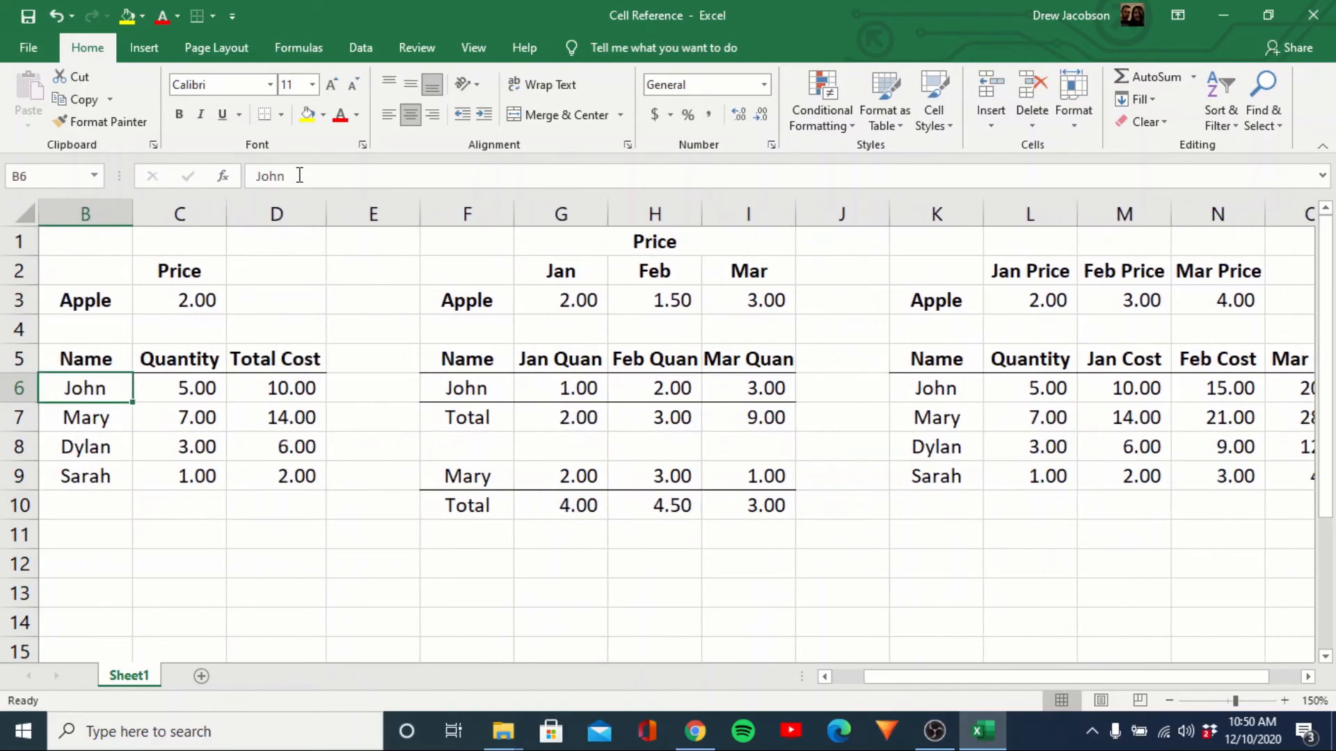
key(Right)
key(Right)
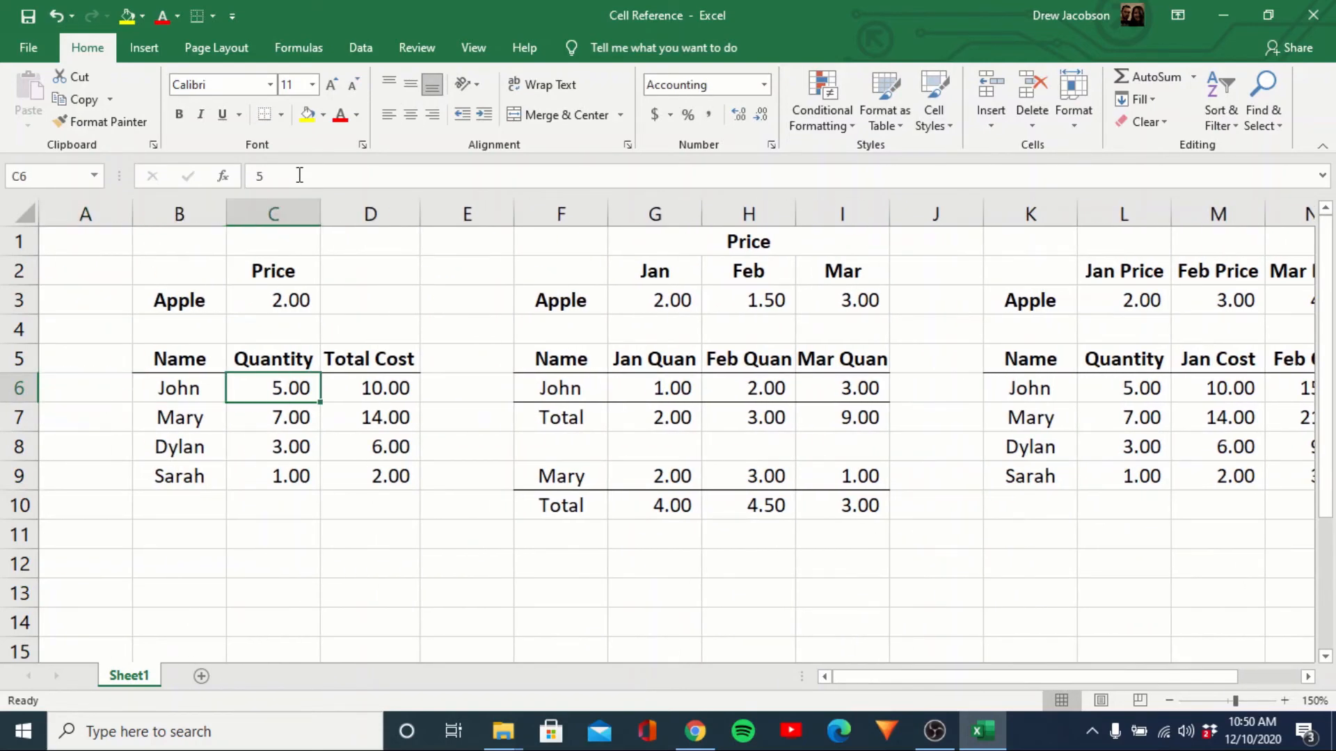
key(Right)
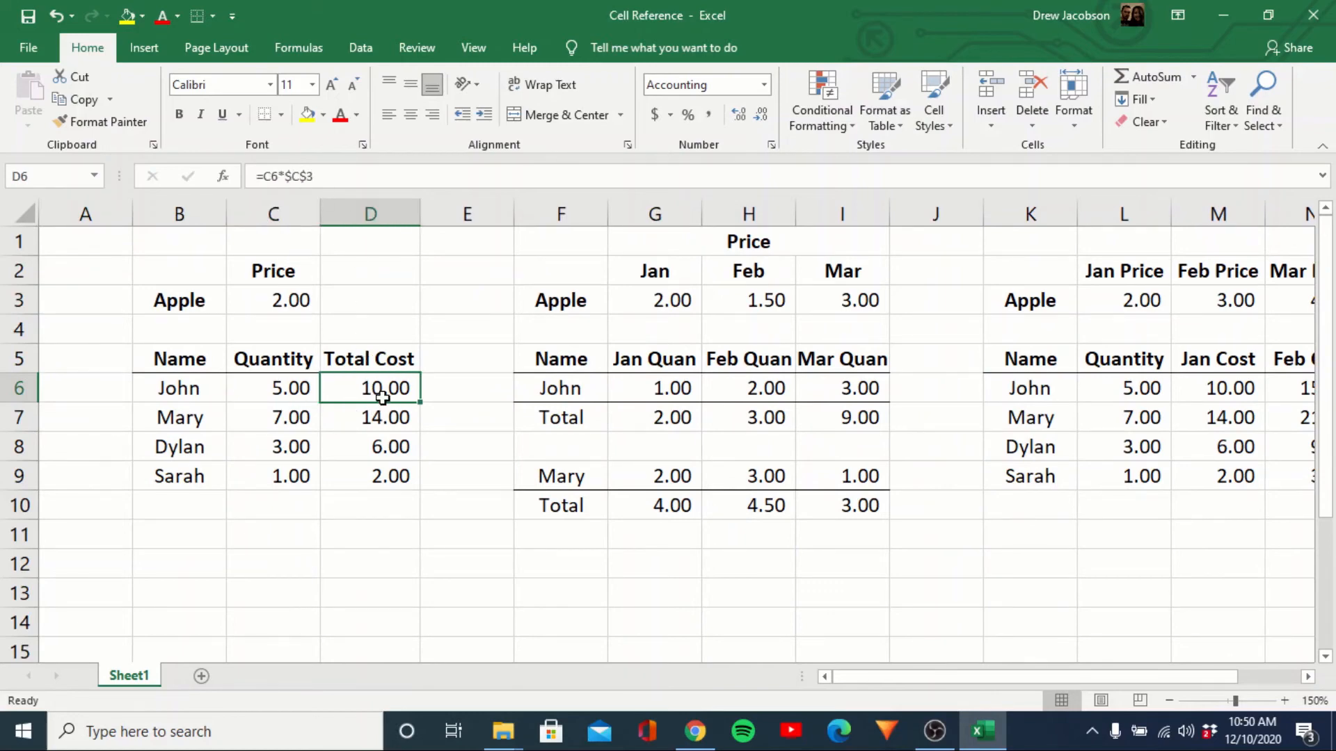
key(F2)
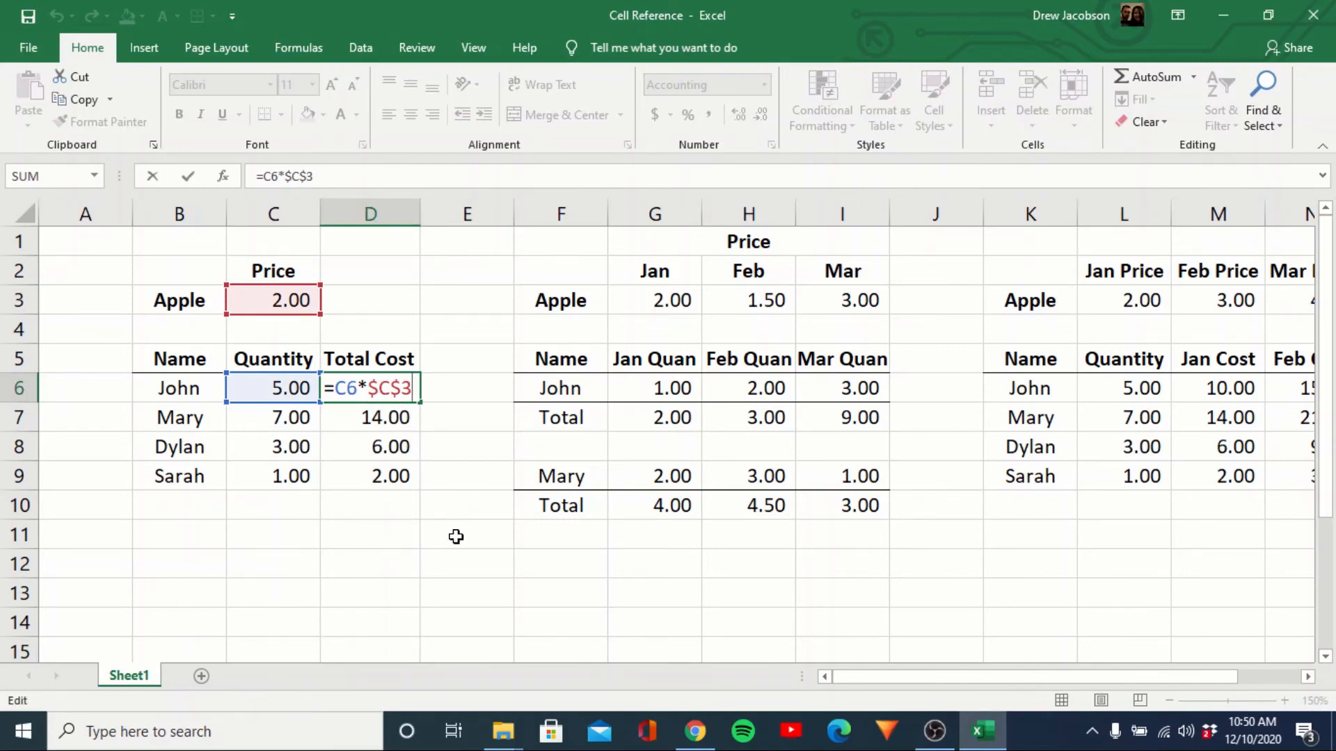
key(F4)
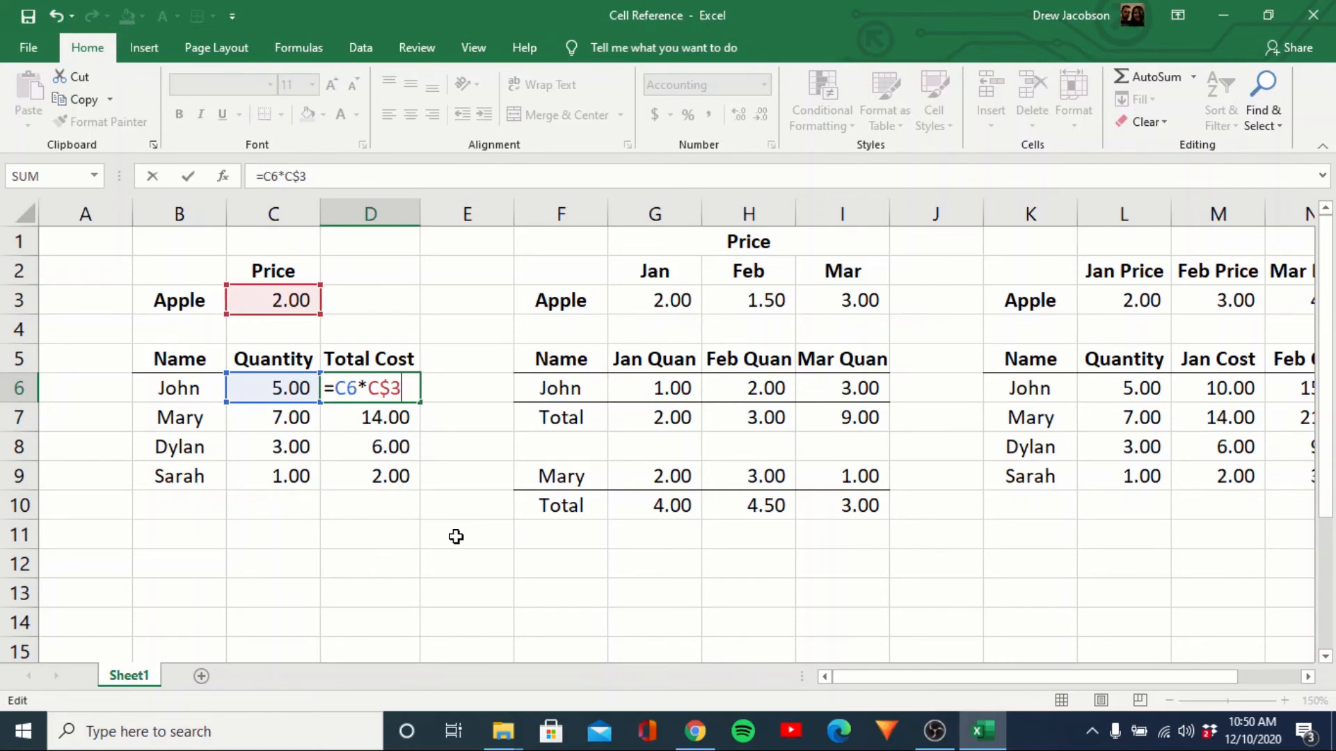
key(F4)
key(F4)
key(F4)
key(F4)
key(F4)
key(F4)
key(F4)
key(F4)
key(F4)
key(F4)
Cycle the quantity reference C6 in D6's formula through its reference forms, and discard the edits
double_click(348, 388)
key(F4)
key(F4)
key(F4)
key(F4)
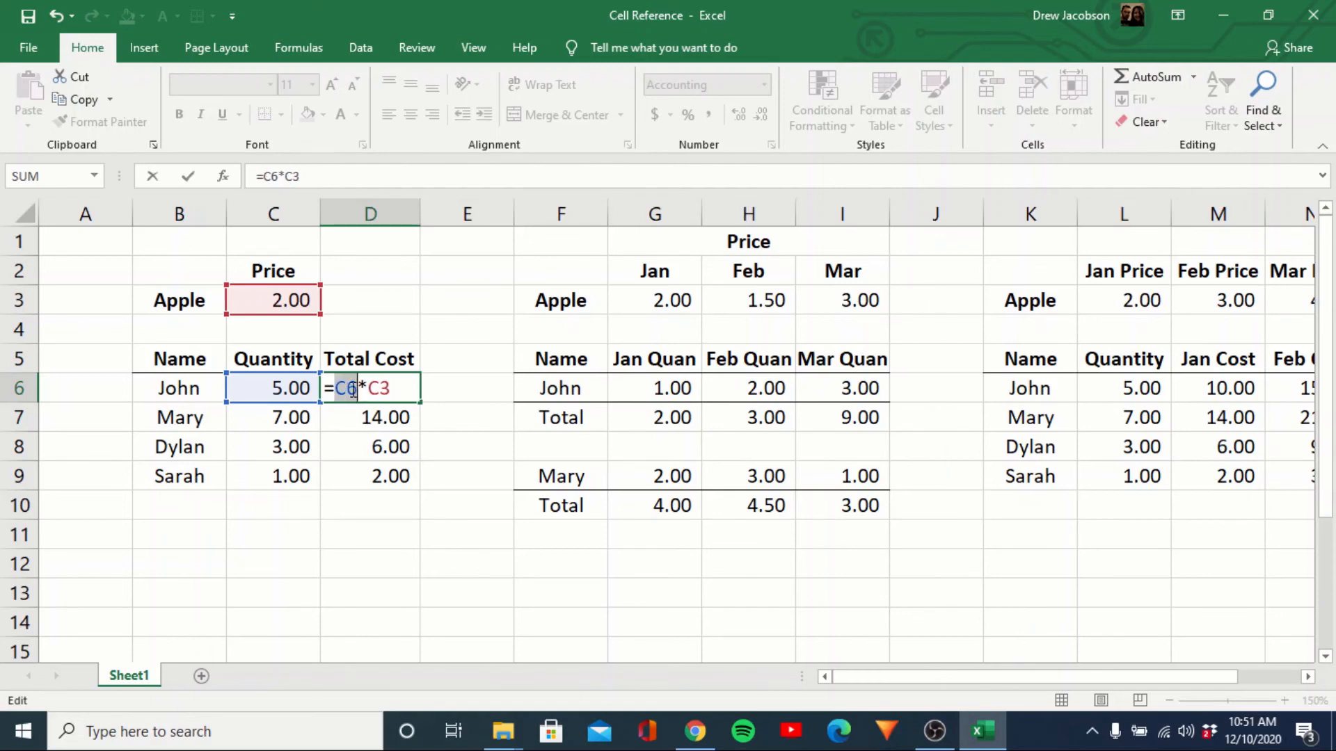
key(Escape)
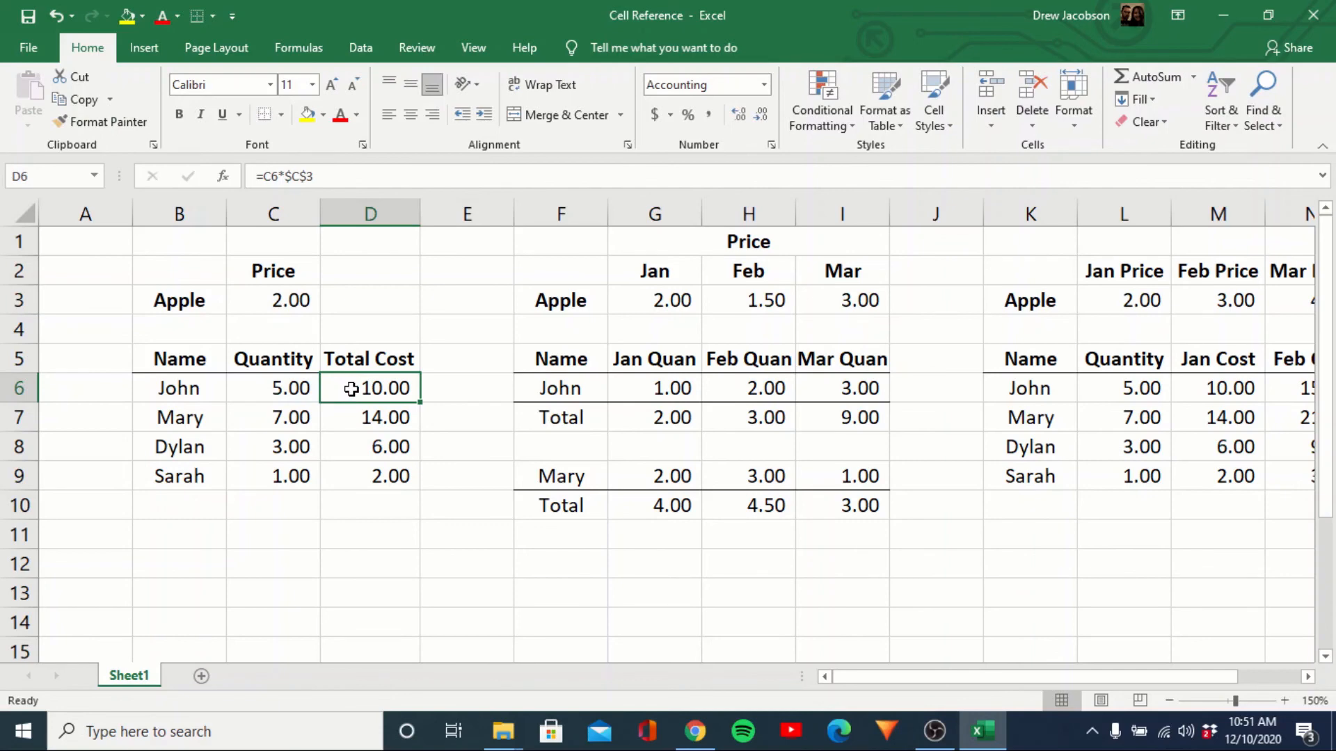
key(Down)
key(Down)
key(Right)
key(Left)
key(Up)
key(Up)
key(Down)
key(Up)
Open the total cost formula in D6 and cycle its quantity reference C6 through the reference forms, stopping at $C6
key(F2)
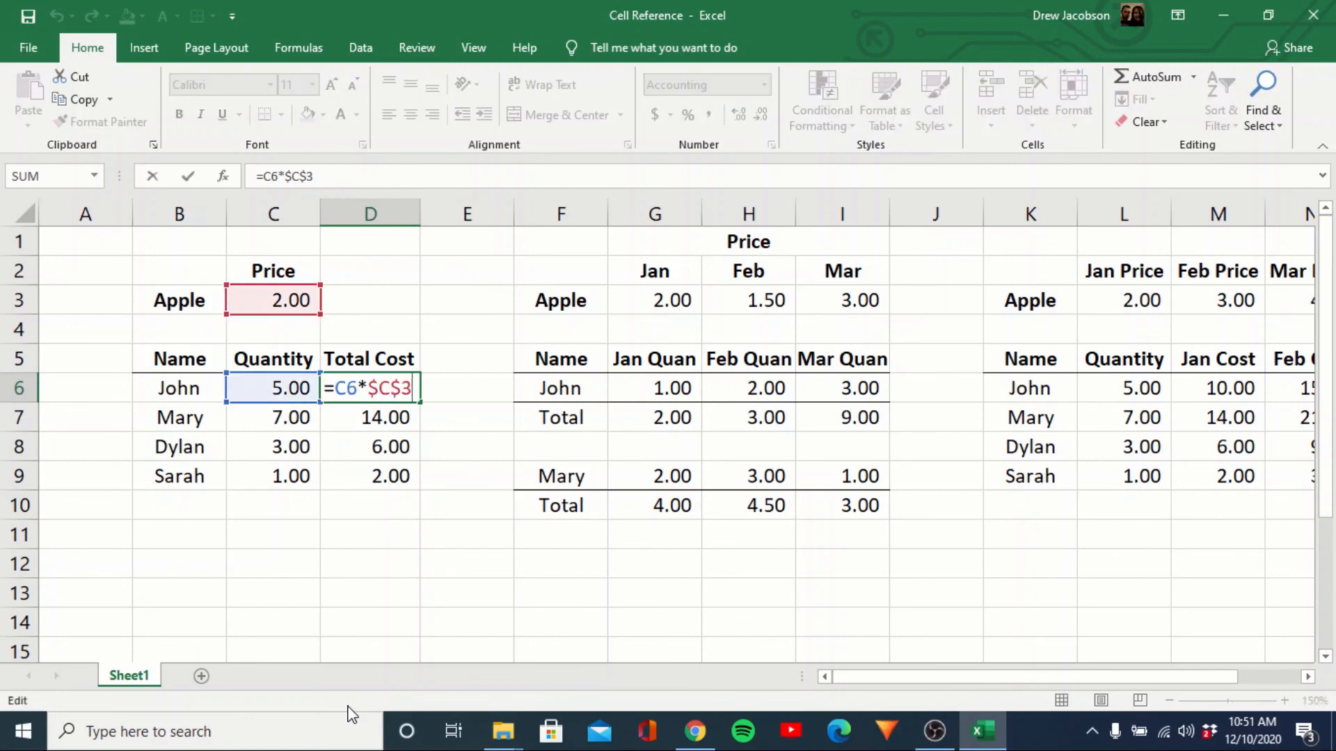
key(Left)
key(Left)
key(Left)
key(Left)
key(Left)
key(Left)
key(Left)
key(Right)
key(Right)
key(Right)
key(Right)
key(Right)
key(Left)
key(Left)
key(Left)
key(Left)
key(F4)
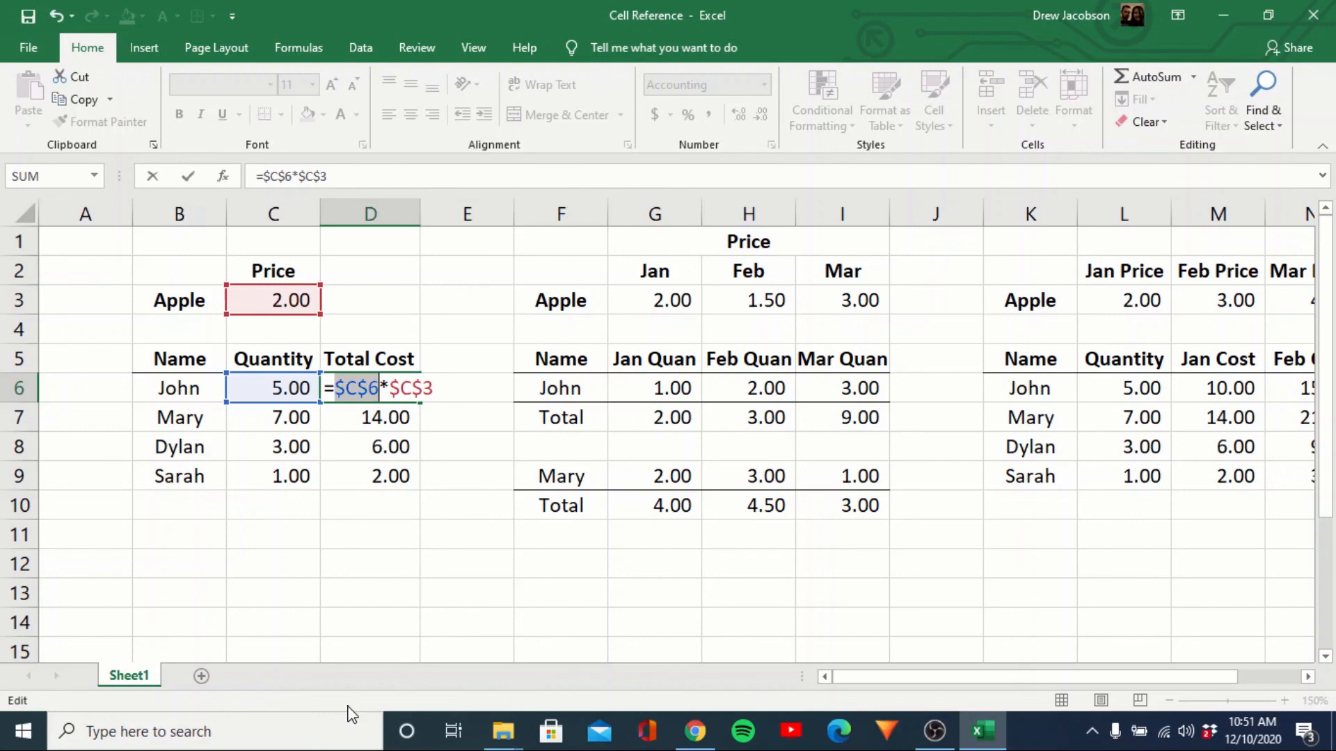
key(F4)
key(F4)
key(F4)
key(F4)
key(F4)
key(F4)
Cycle the price reference in D6's formula through its reference forms to relative C3, and commit the formula =$C6*C3
key(Right)
key(Right)
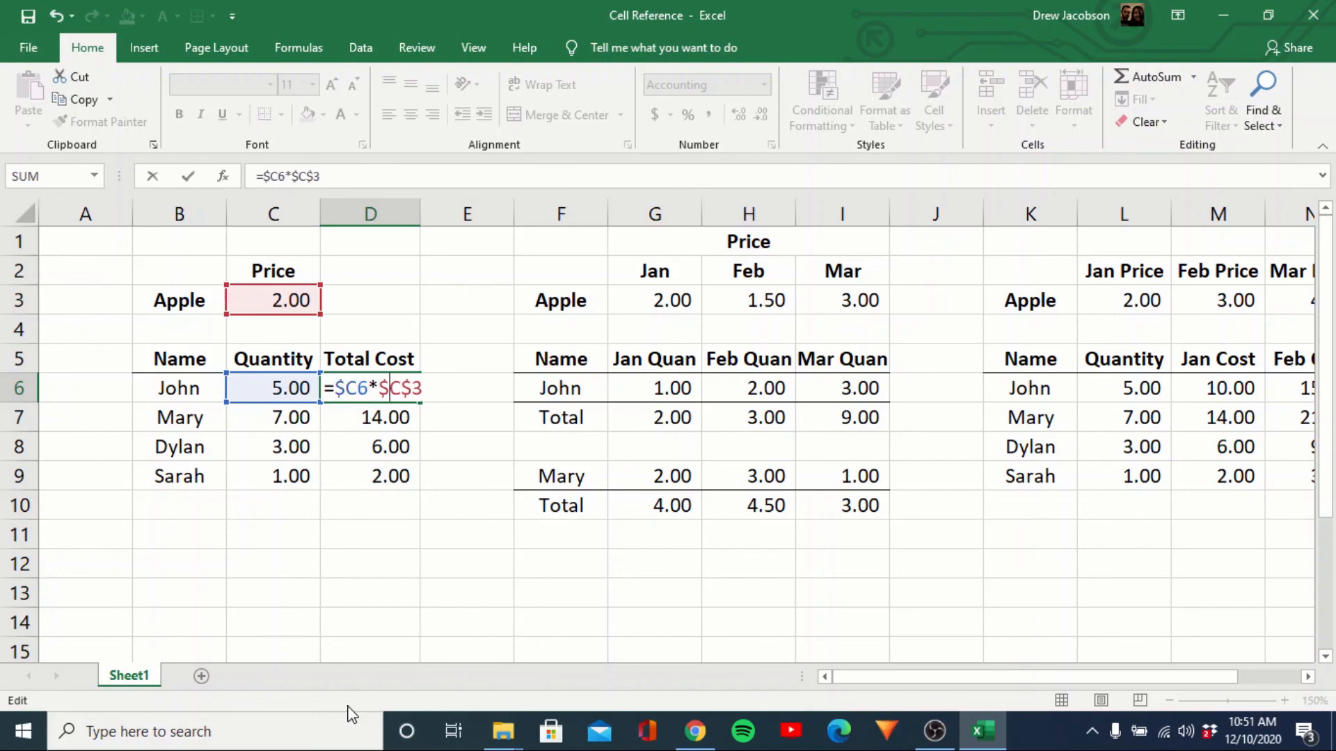
key(F4)
key(F4)
key(F4)
key(F4)
key(F4)
key(F4)
key(F4)
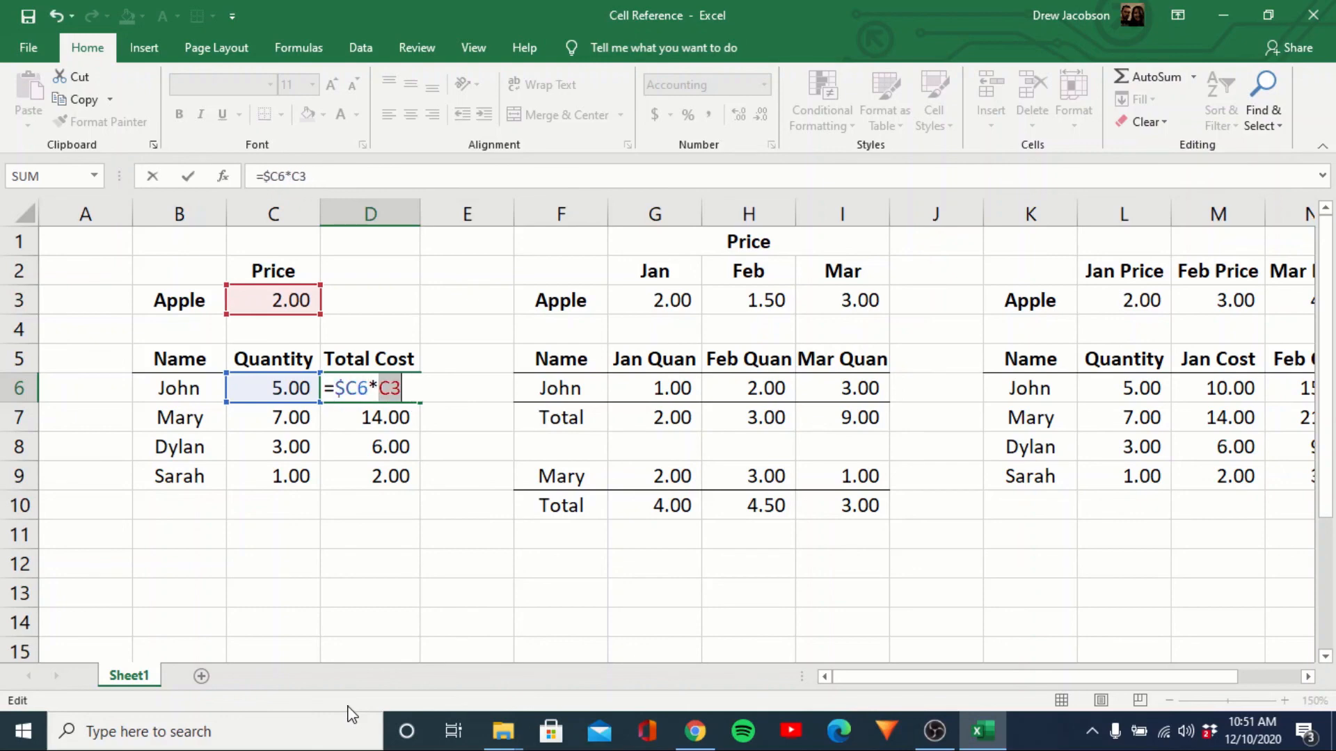
key(Return)
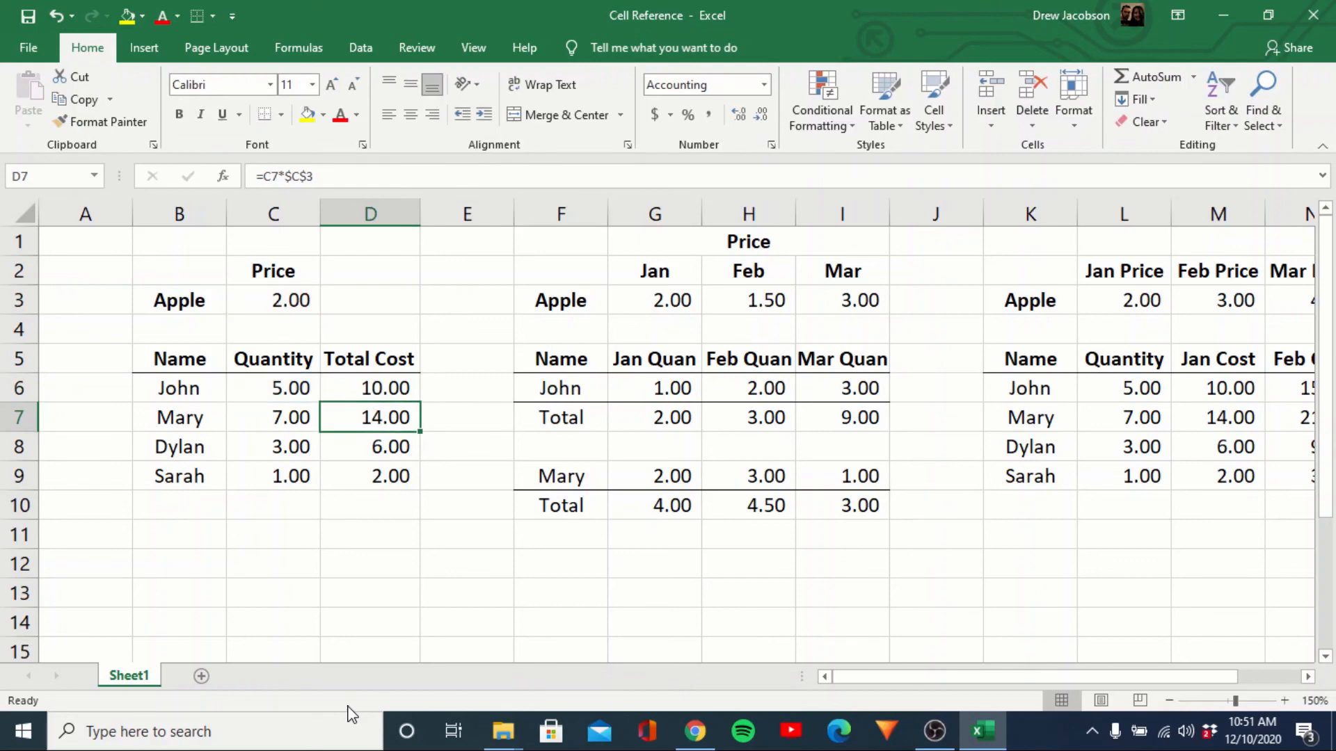